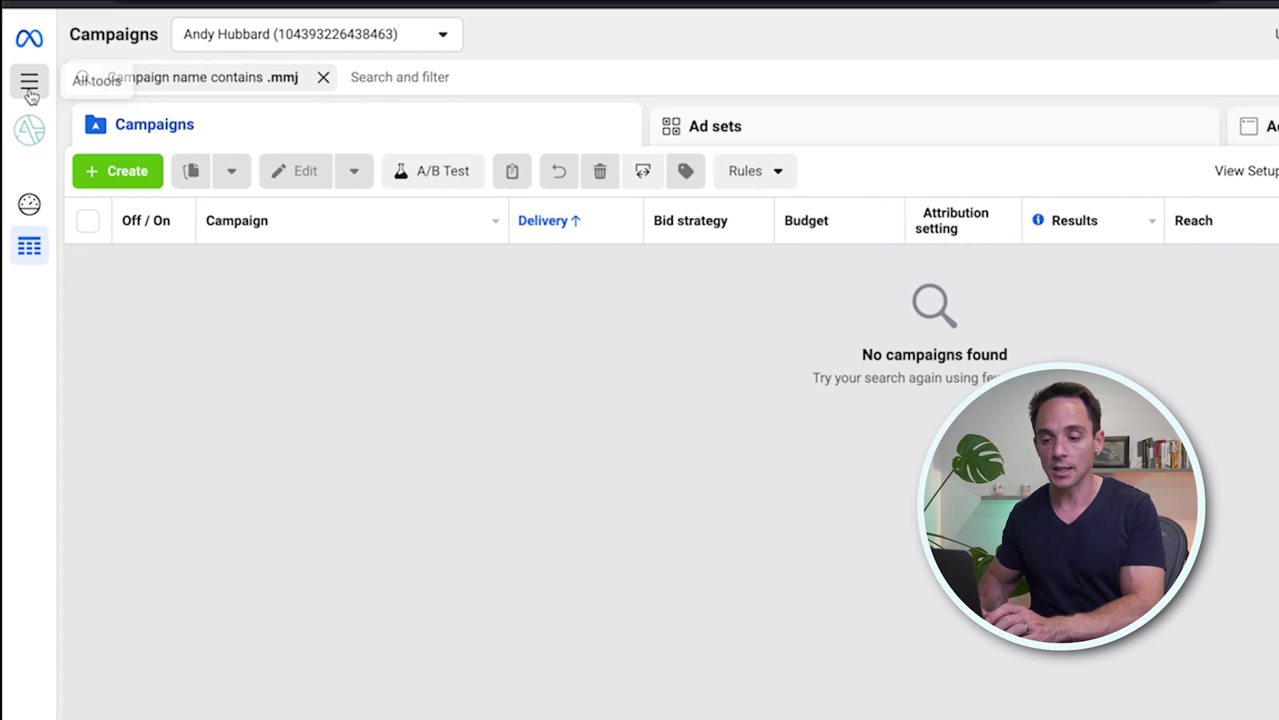
Step: Go to Audiences through All tools and start a new Custom Audience from Create Audience
click(30, 92)
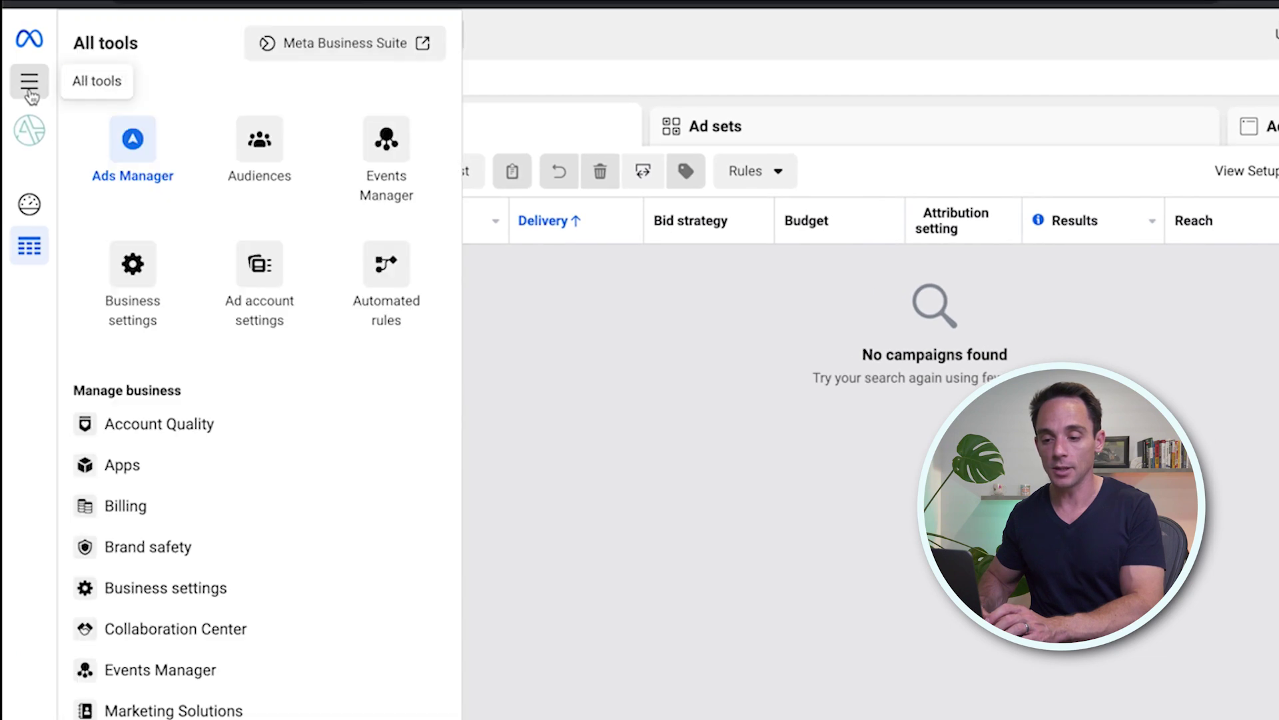
click(271, 148)
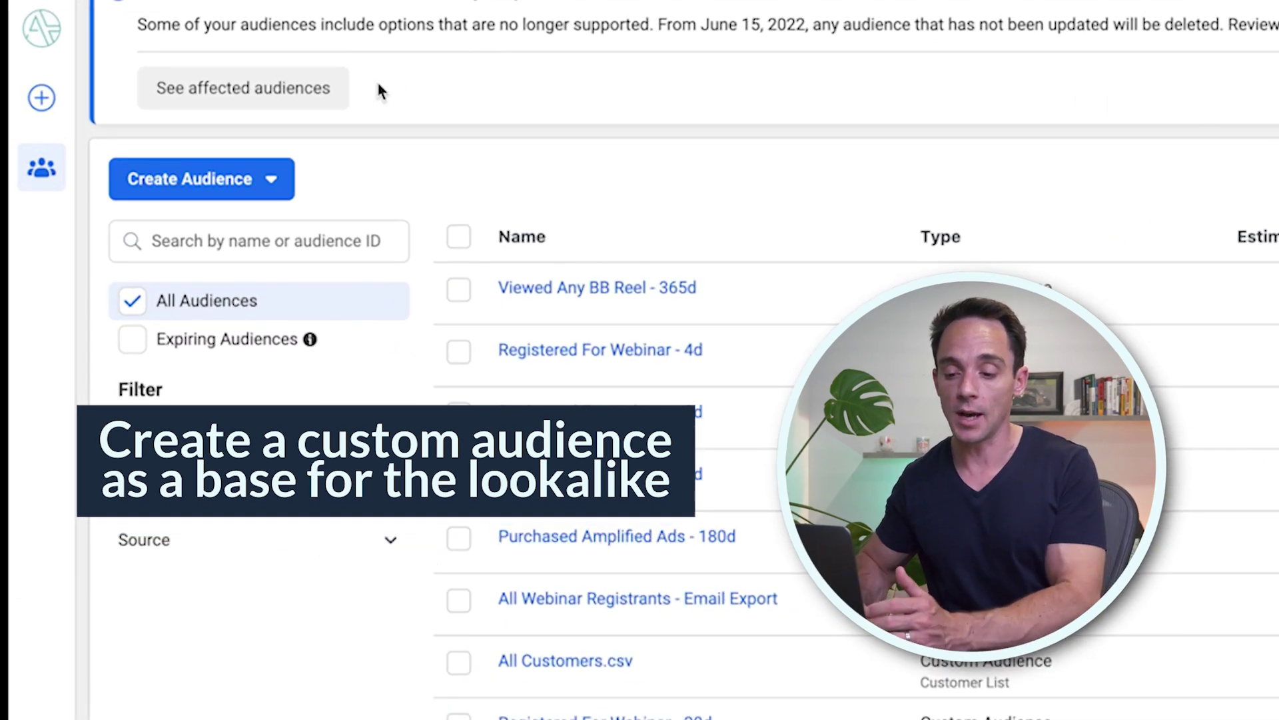
click(249, 178)
click(234, 240)
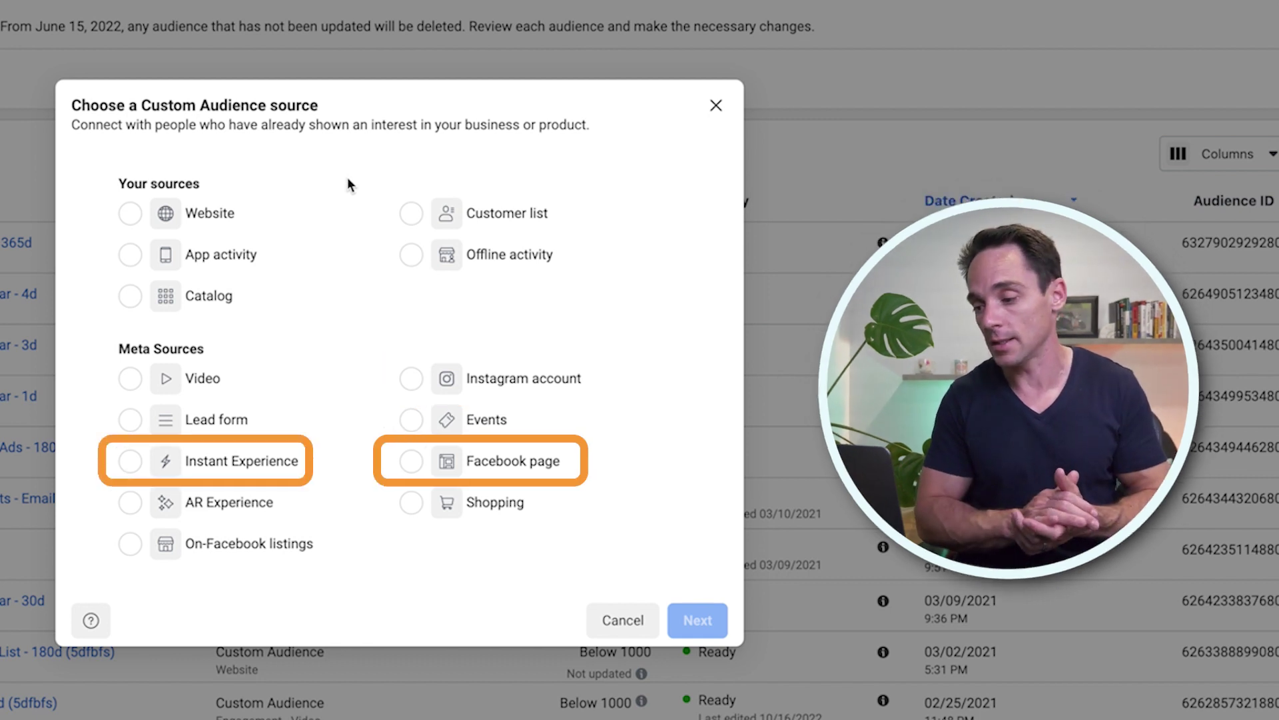
Step: Pick Customer list as the audience source and get past the Prepare list page
click(487, 195)
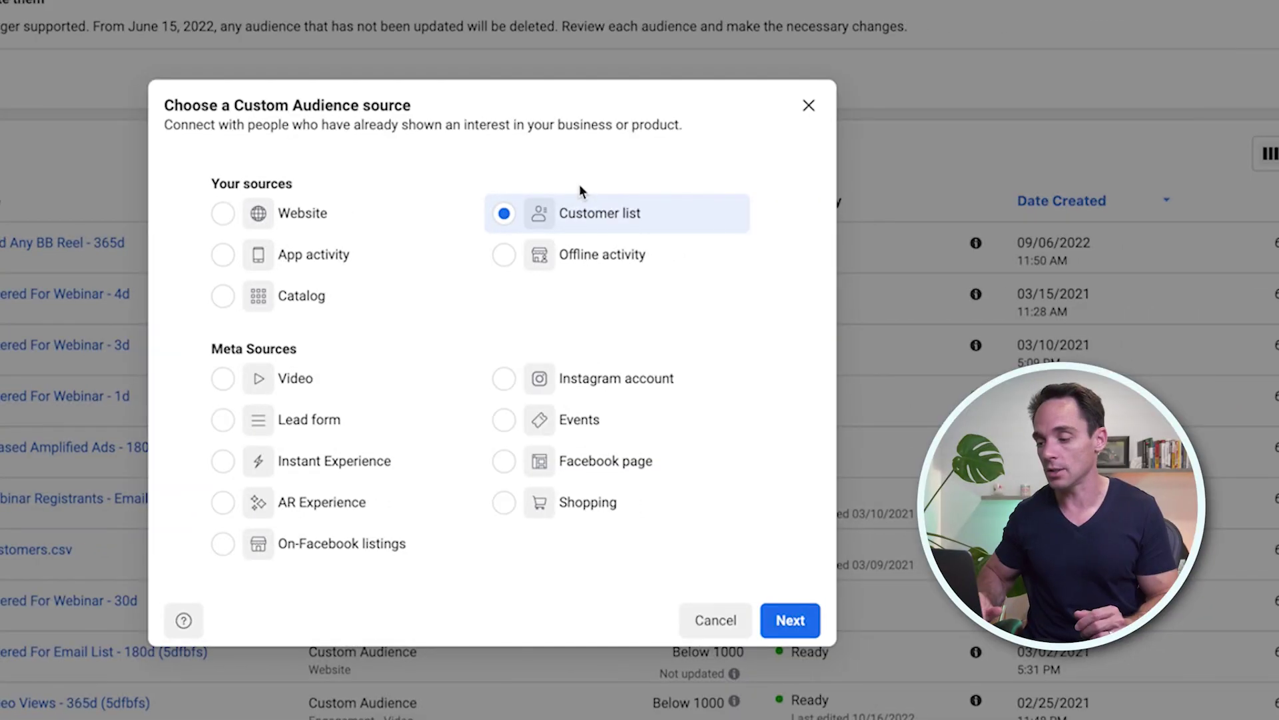
click(797, 626)
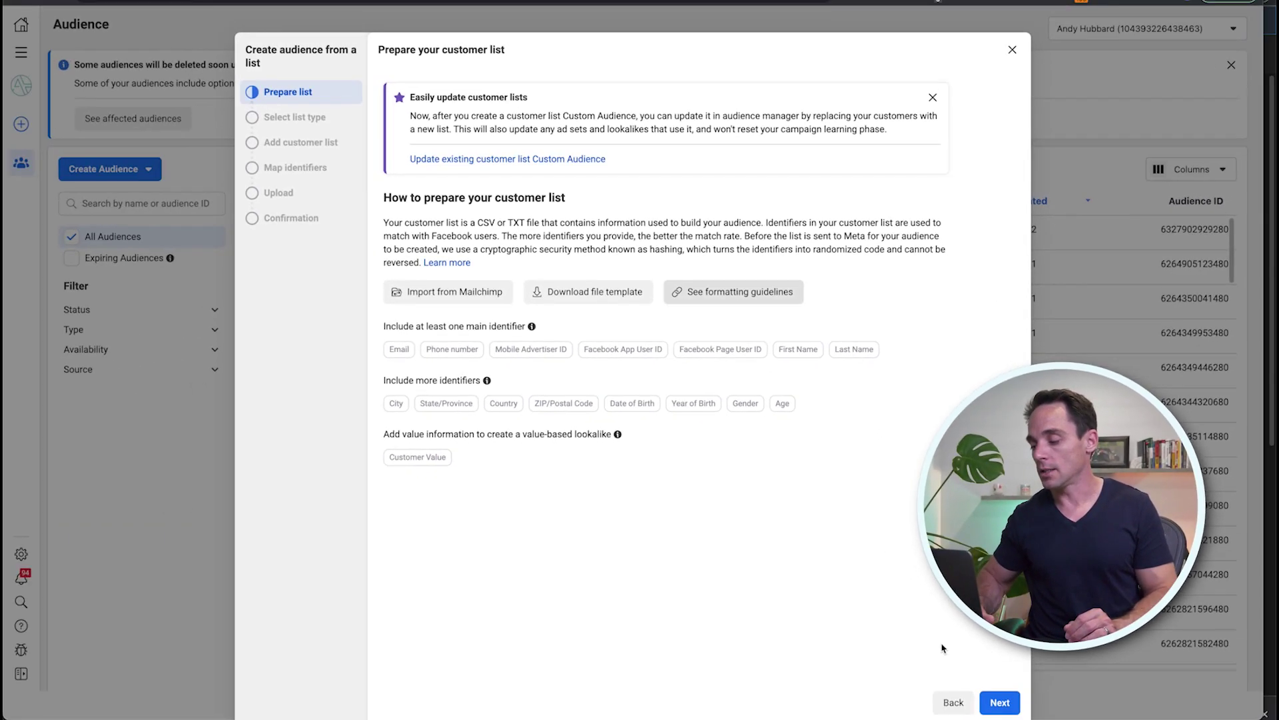
click(1000, 702)
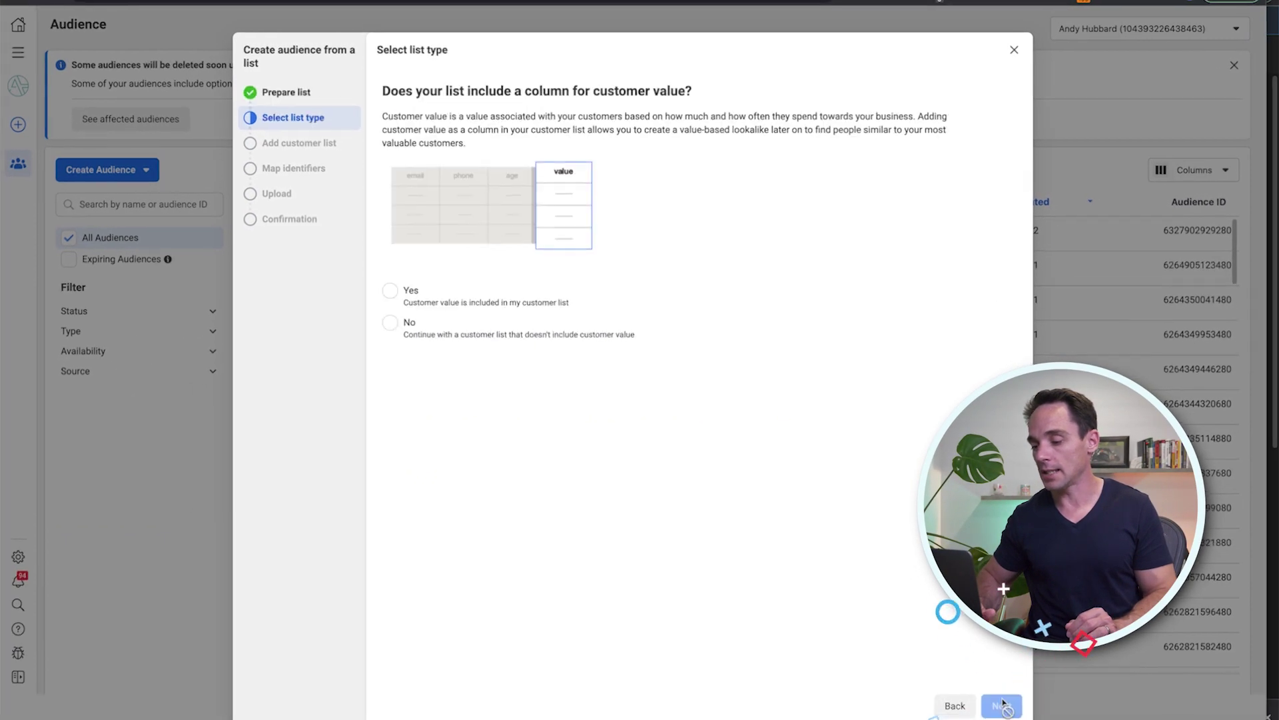
Step: Mark the list as having no customer value, then upload Customer List Example.csv from Finder
click(422, 325)
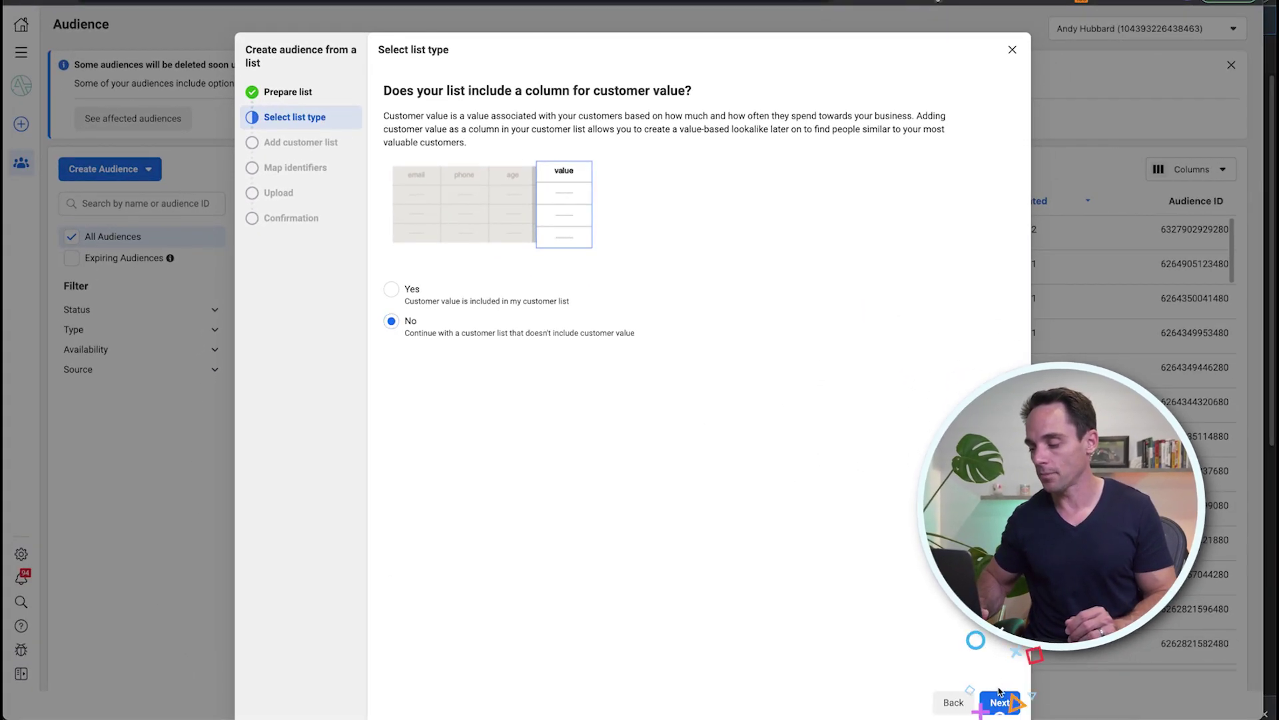
click(999, 701)
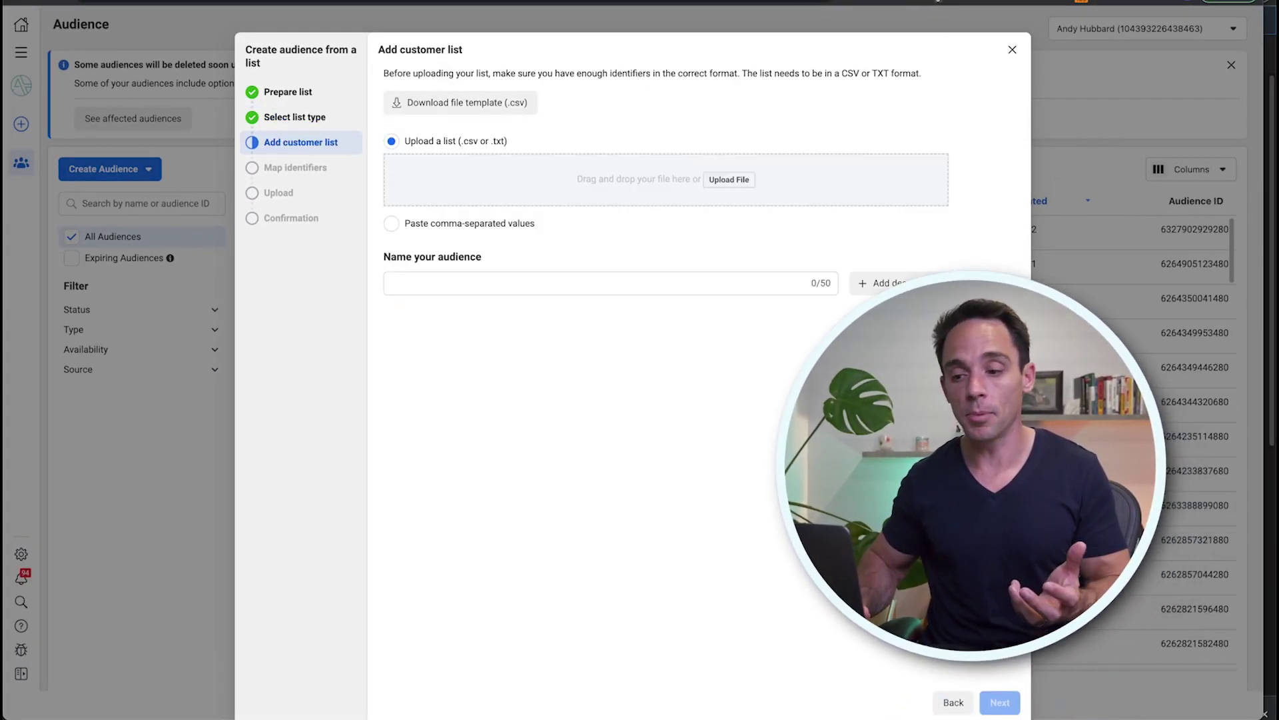
click(229, 702)
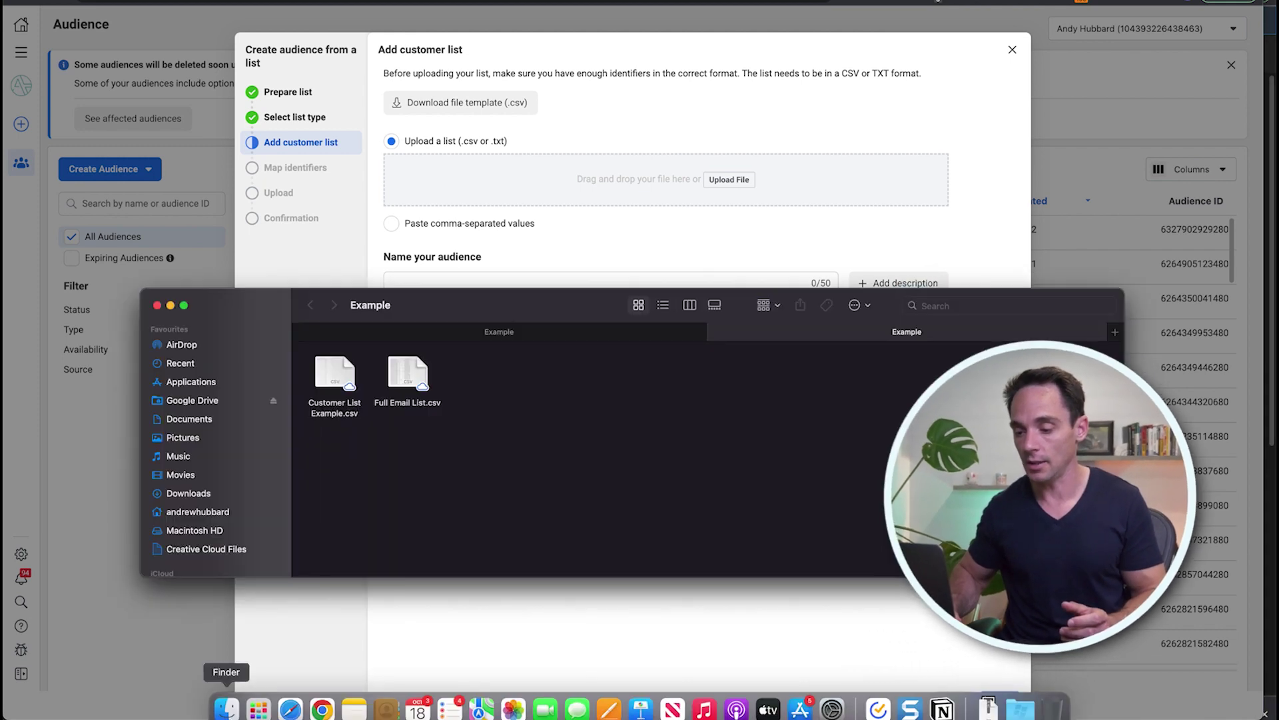
click(346, 395)
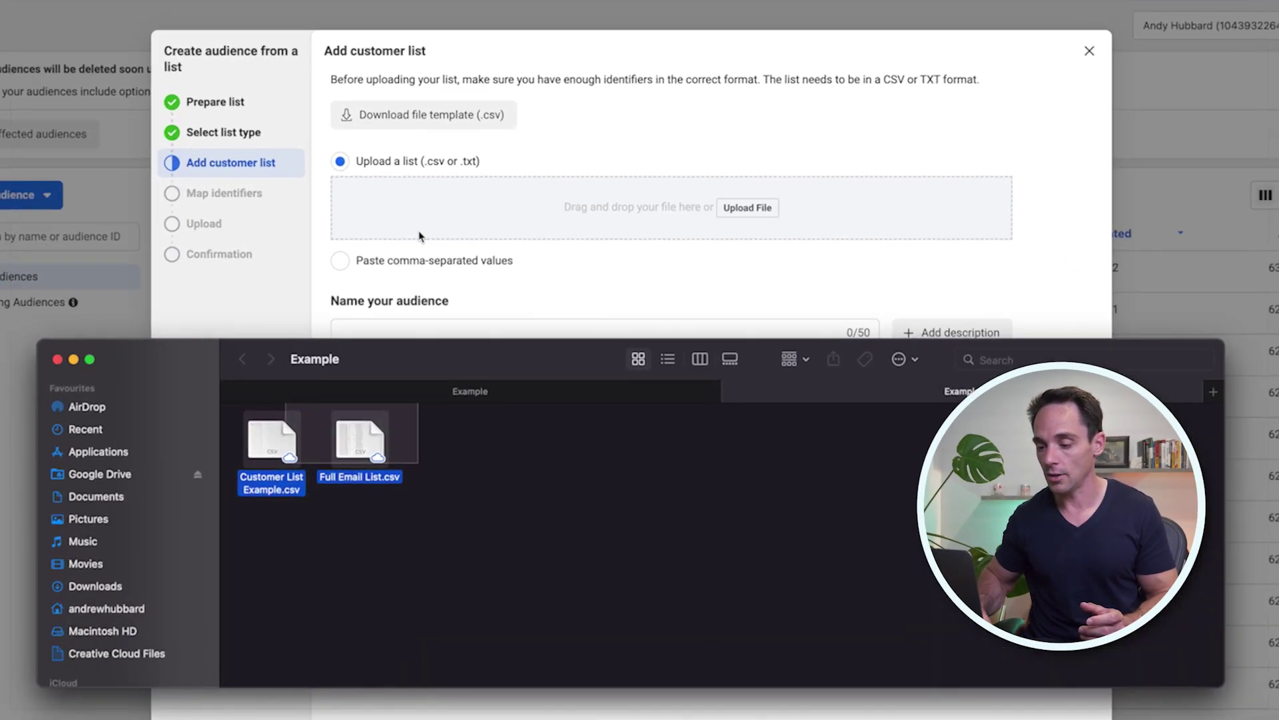
drag(279, 451, 408, 217)
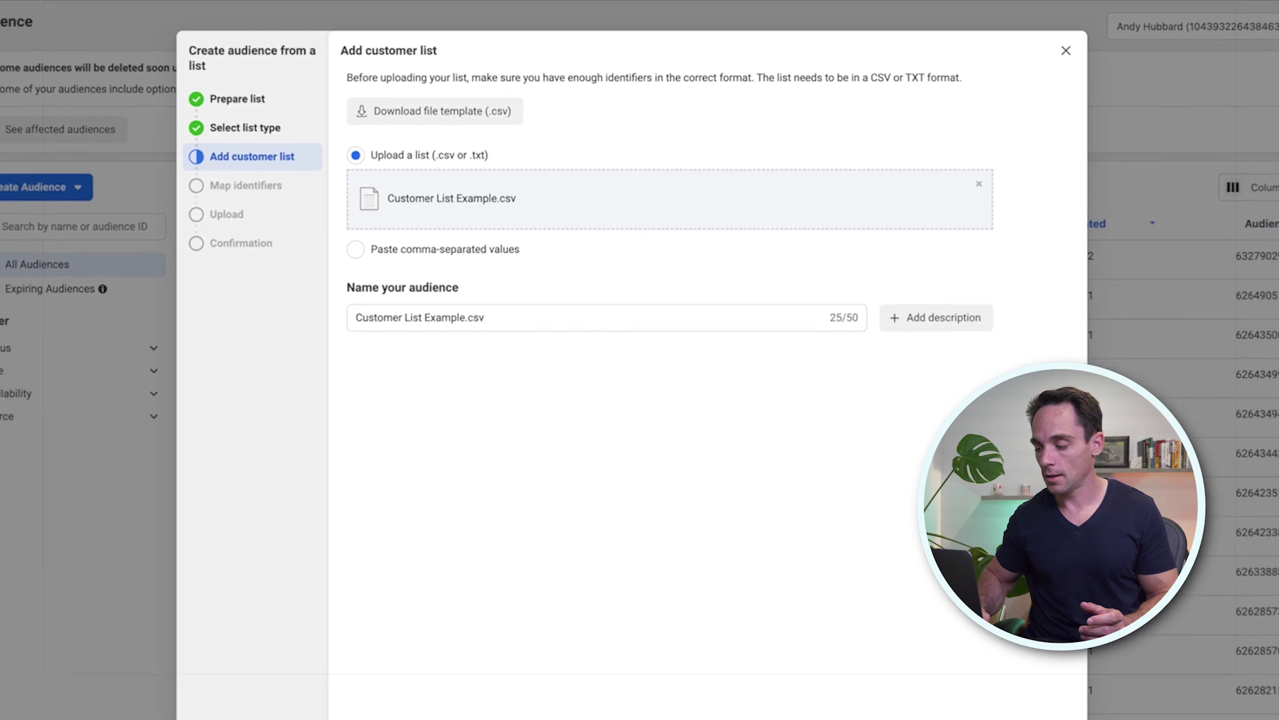
click(997, 700)
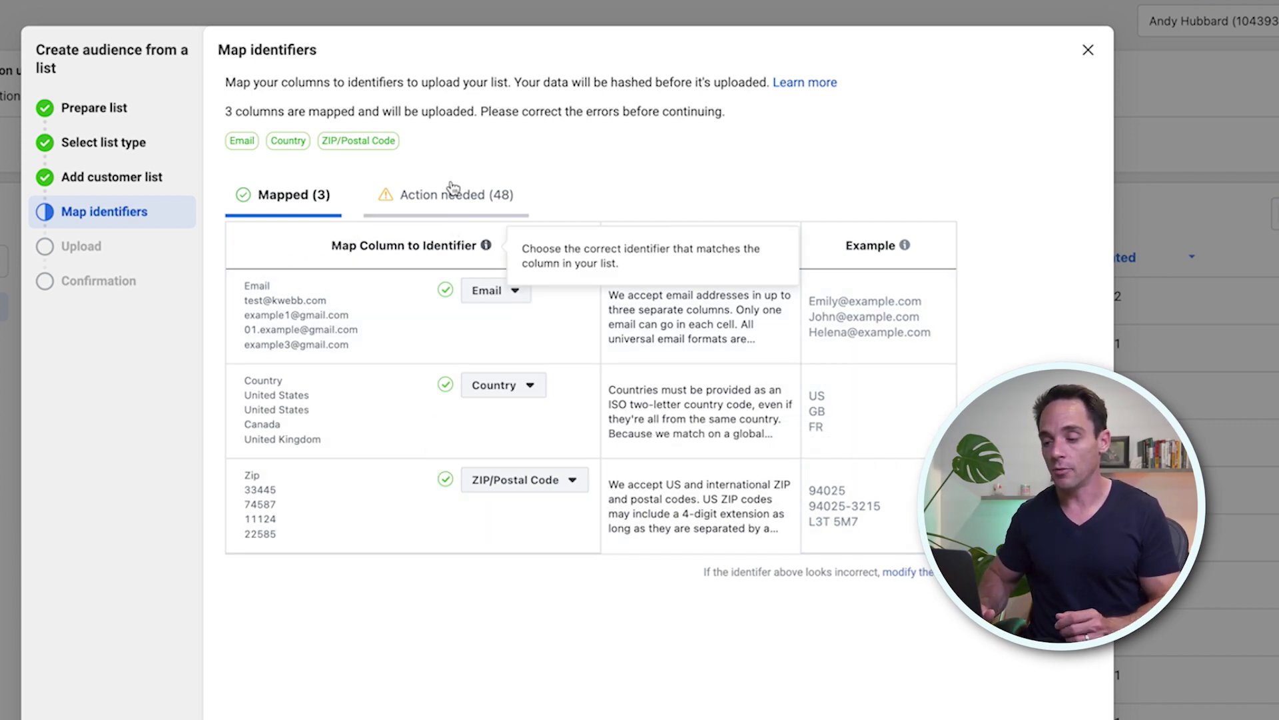
Step: Map the First Name and Last Name columns, and keep Phone Number as Do Not Upload
click(448, 195)
scroll(380, 363, down, 5)
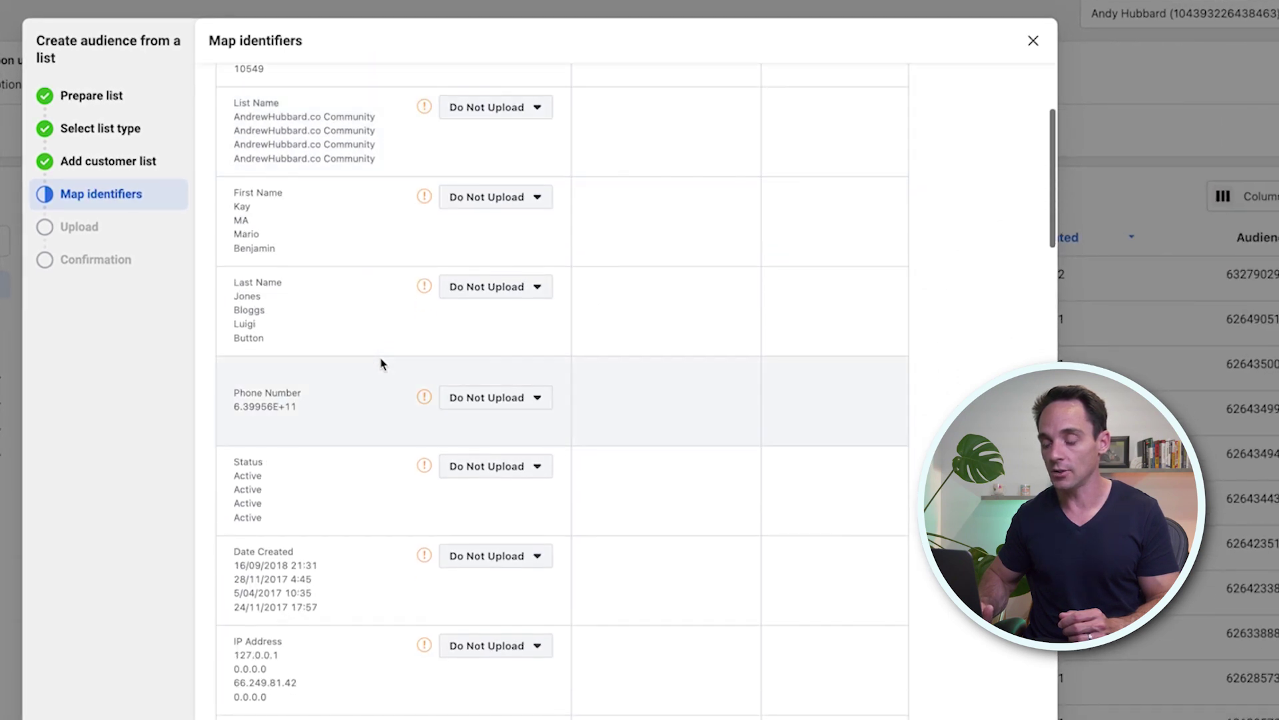
scroll(380, 363, up, 4)
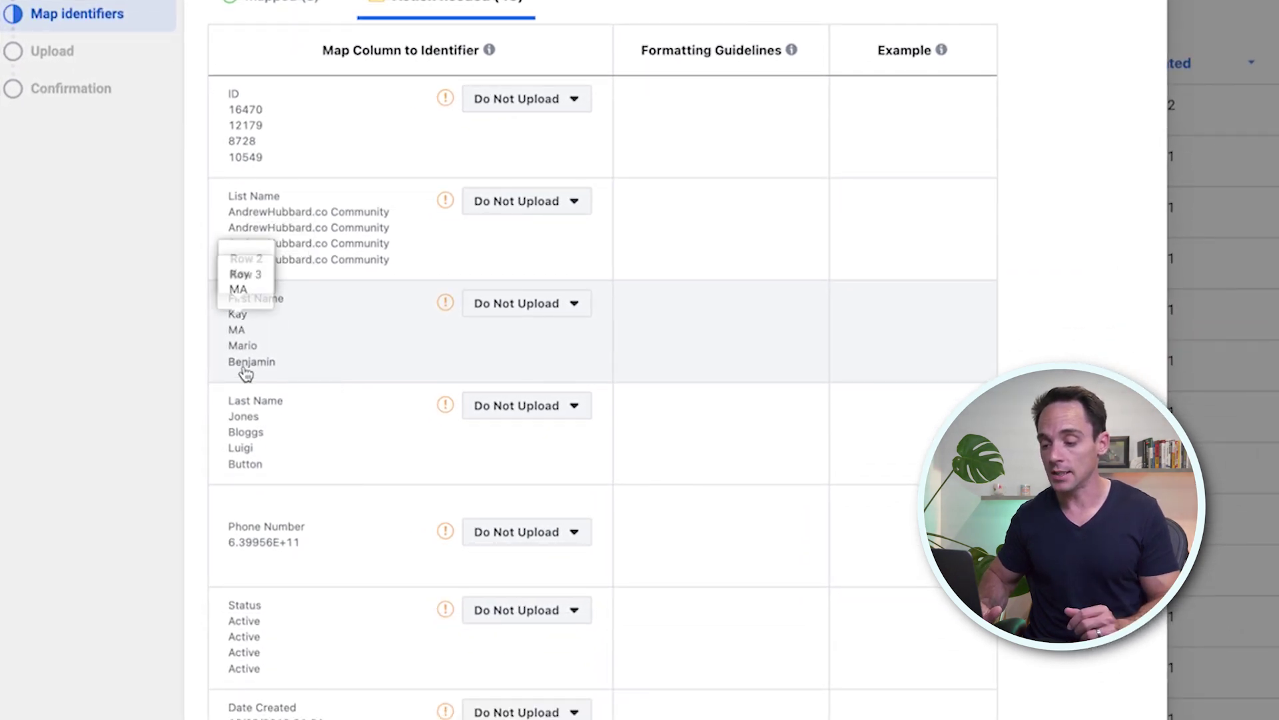
click(508, 301)
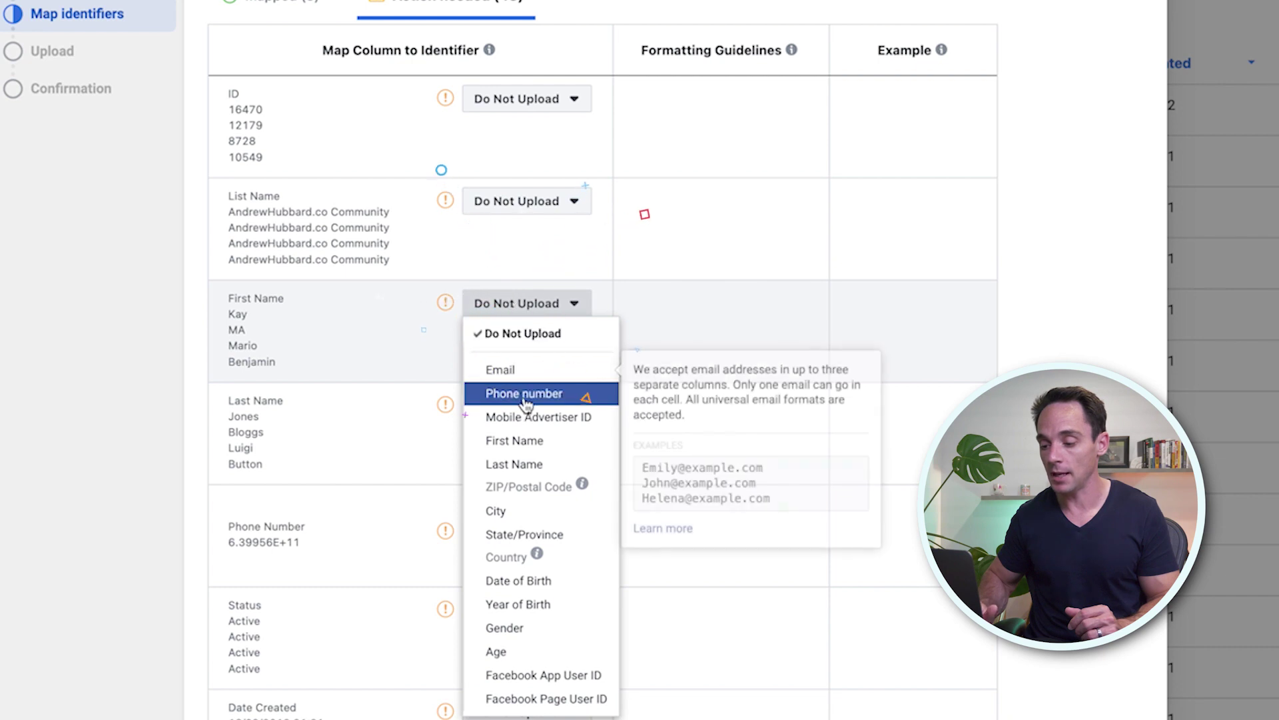
click(518, 441)
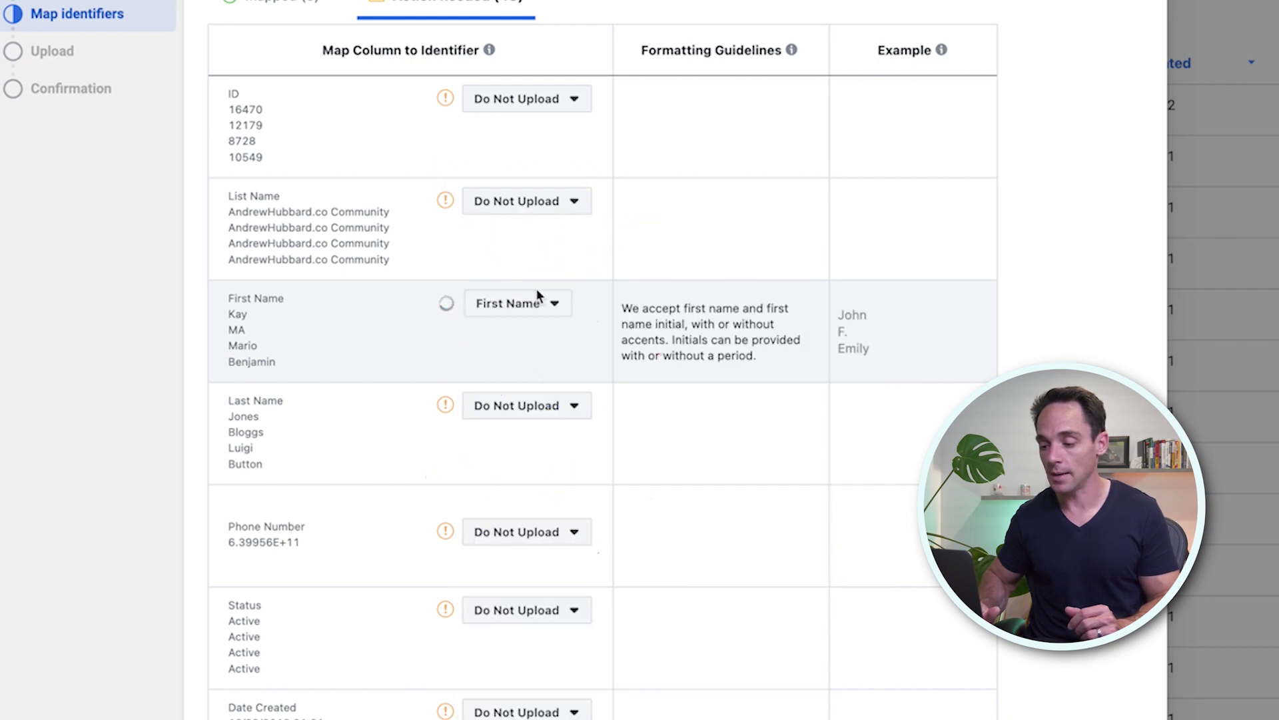
click(483, 307)
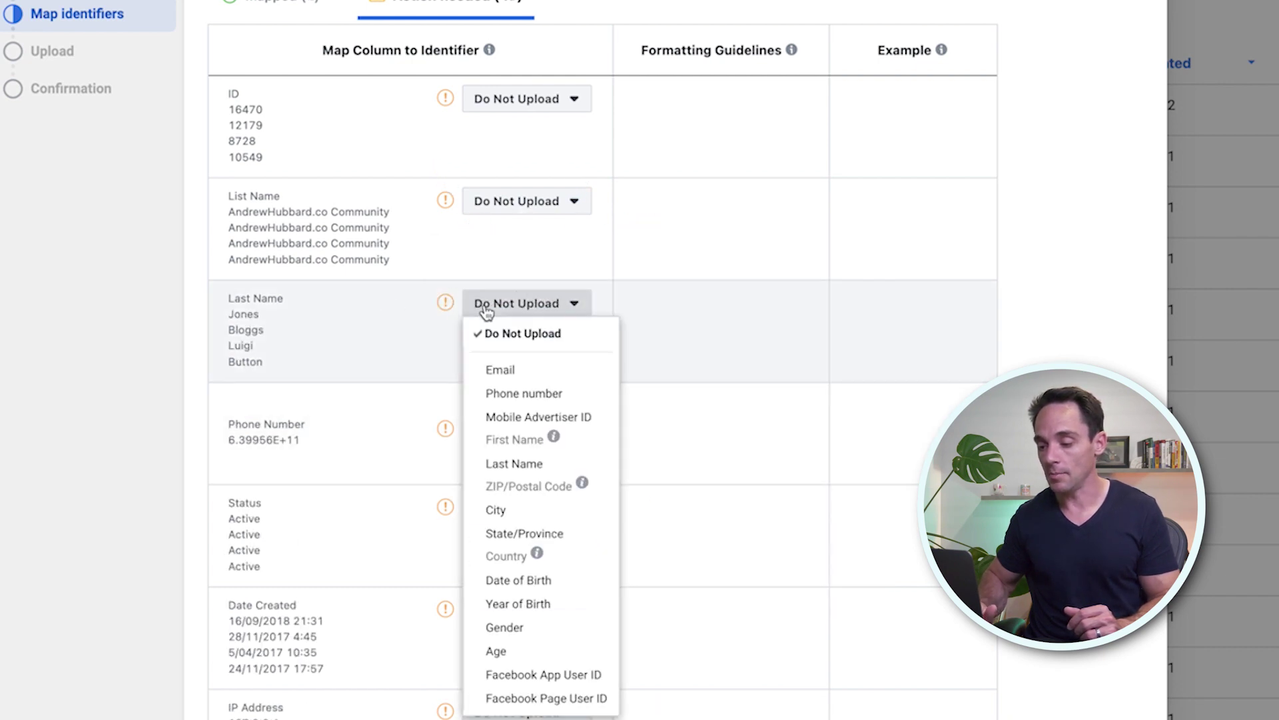
click(511, 464)
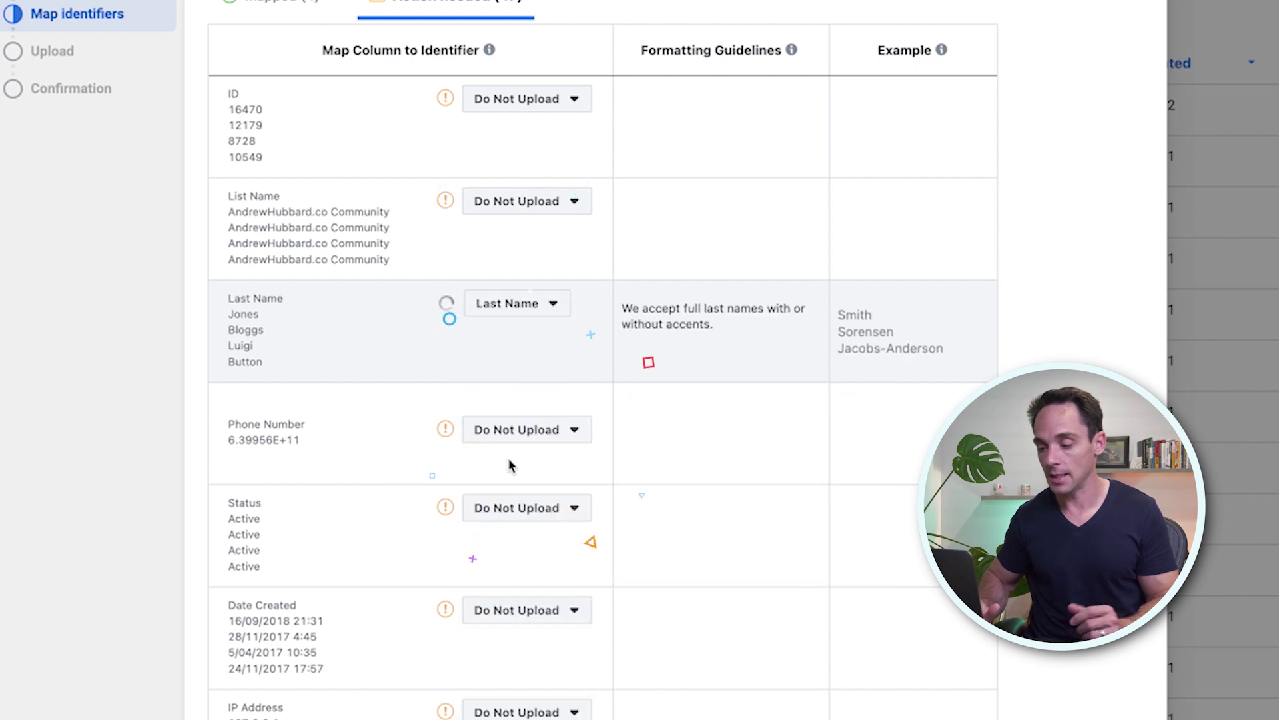
click(516, 327)
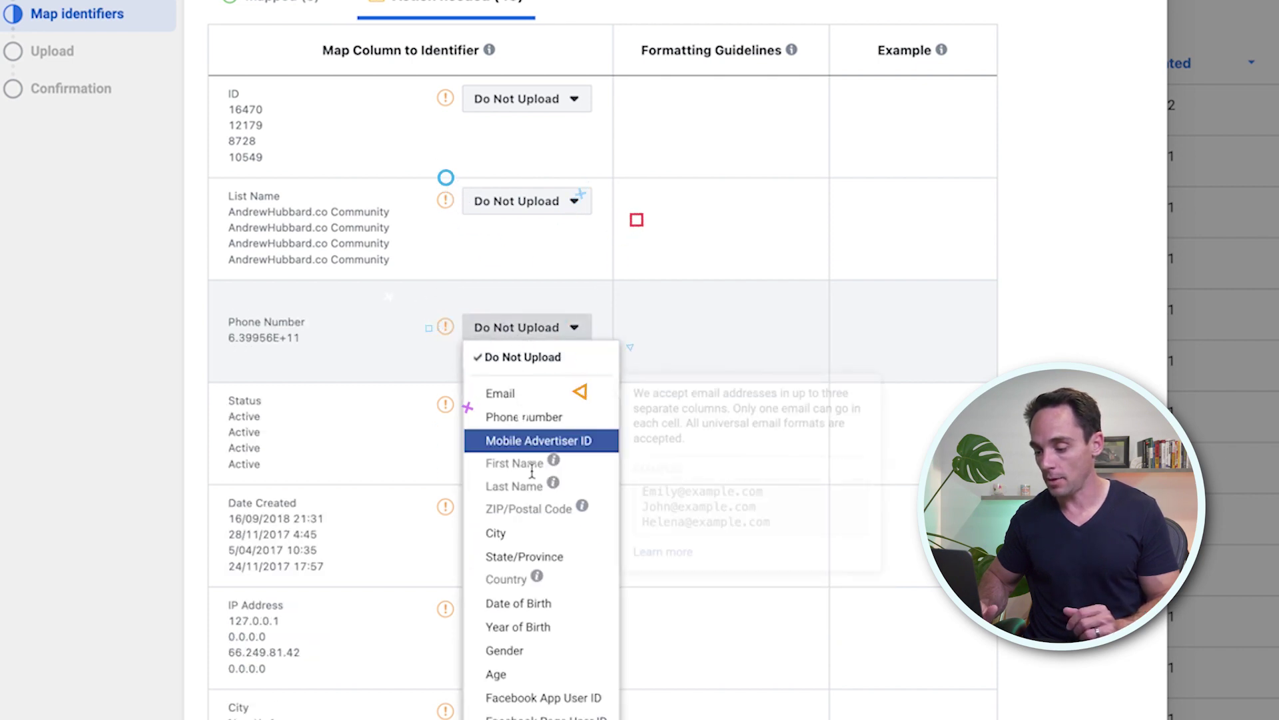
click(525, 417)
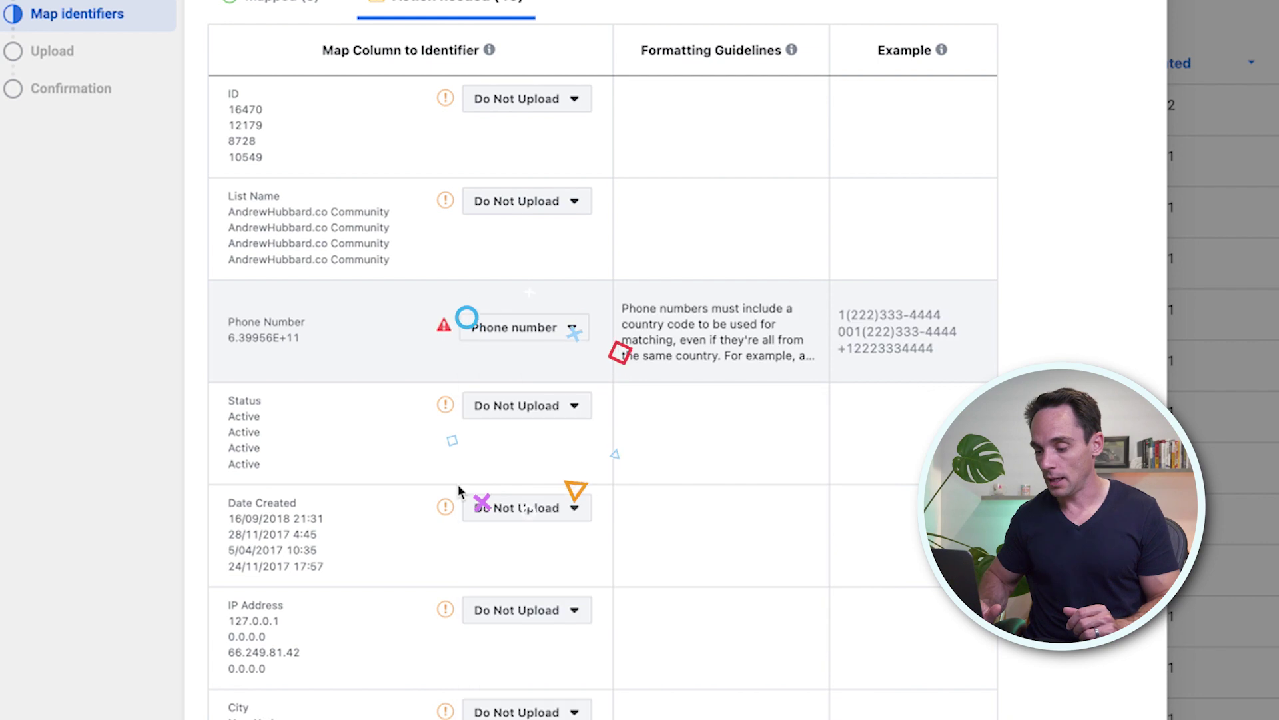
click(571, 328)
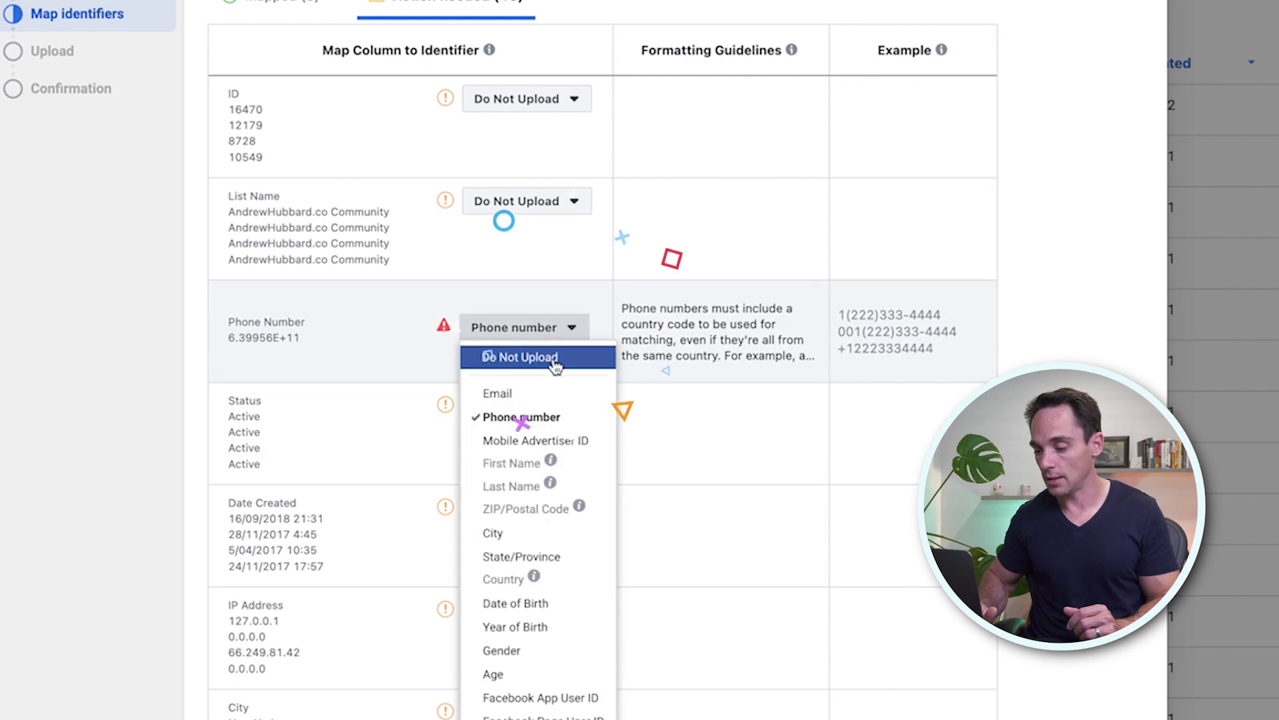
click(553, 360)
Step: Map City to City and State to State/Province, and leave Date Subscribed unmapped
scroll(588, 337, down, 3)
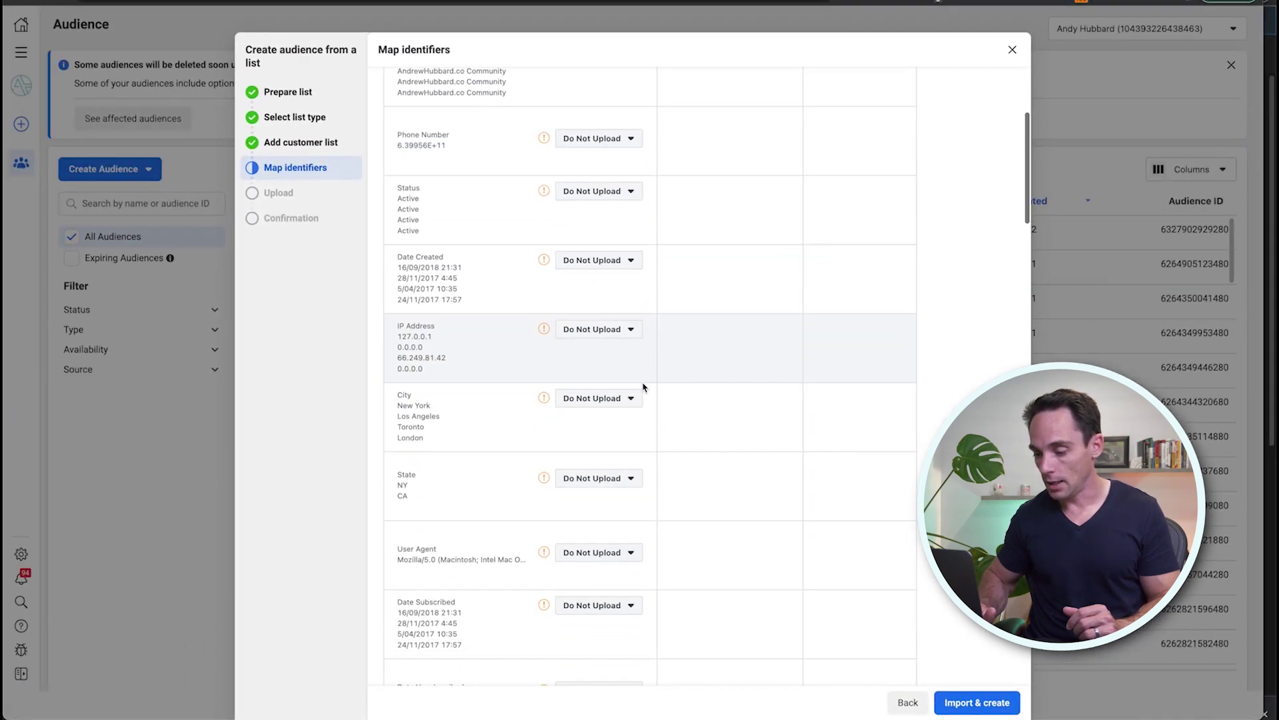
scroll(643, 386, down, 3)
click(599, 297)
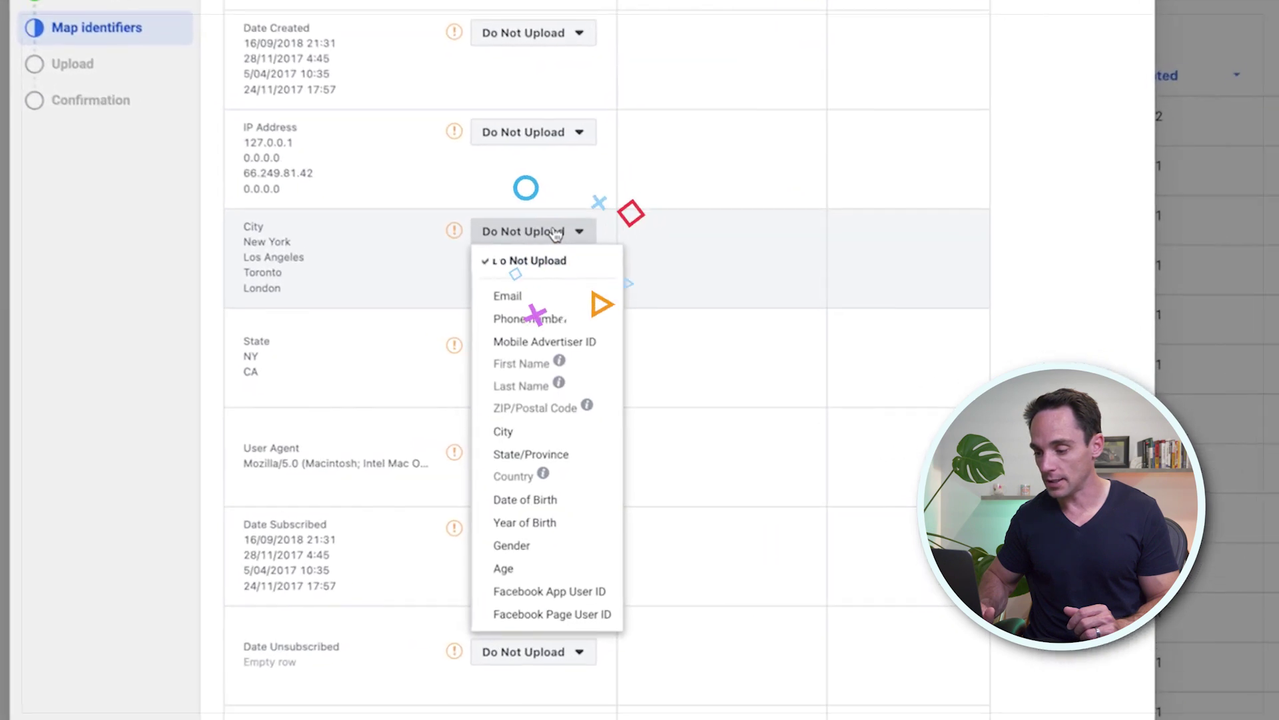
click(496, 430)
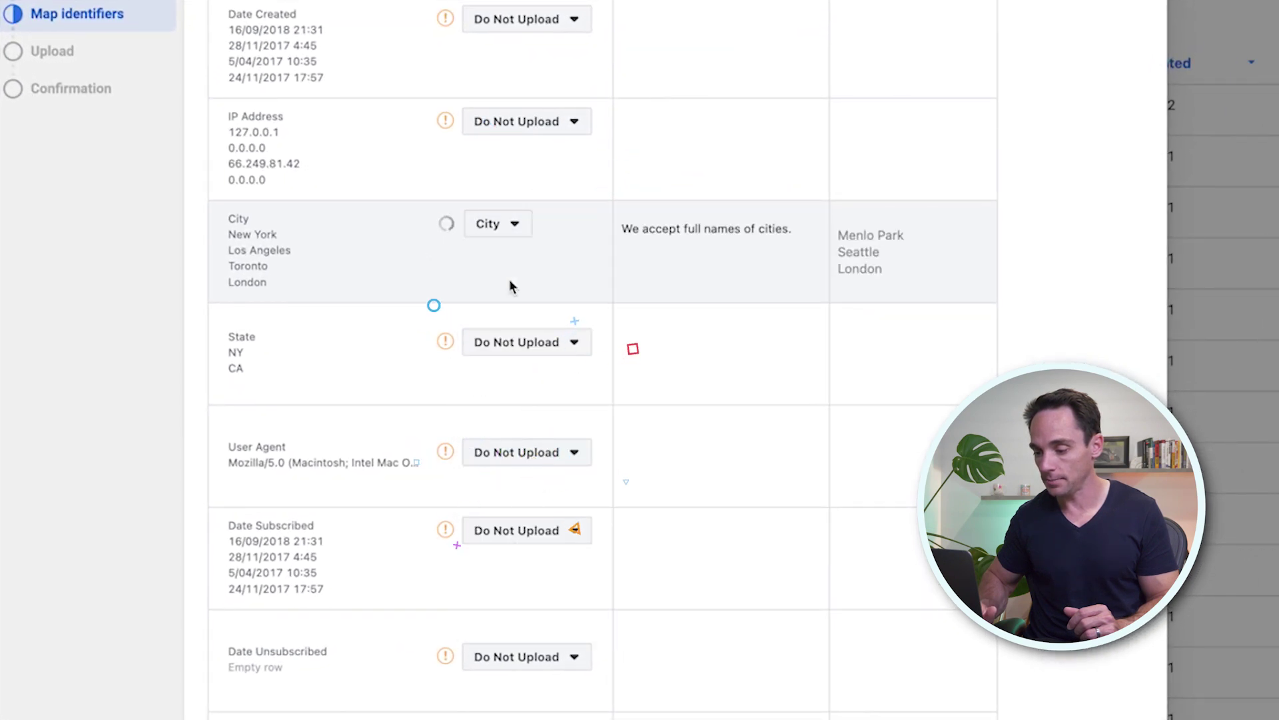
click(511, 254)
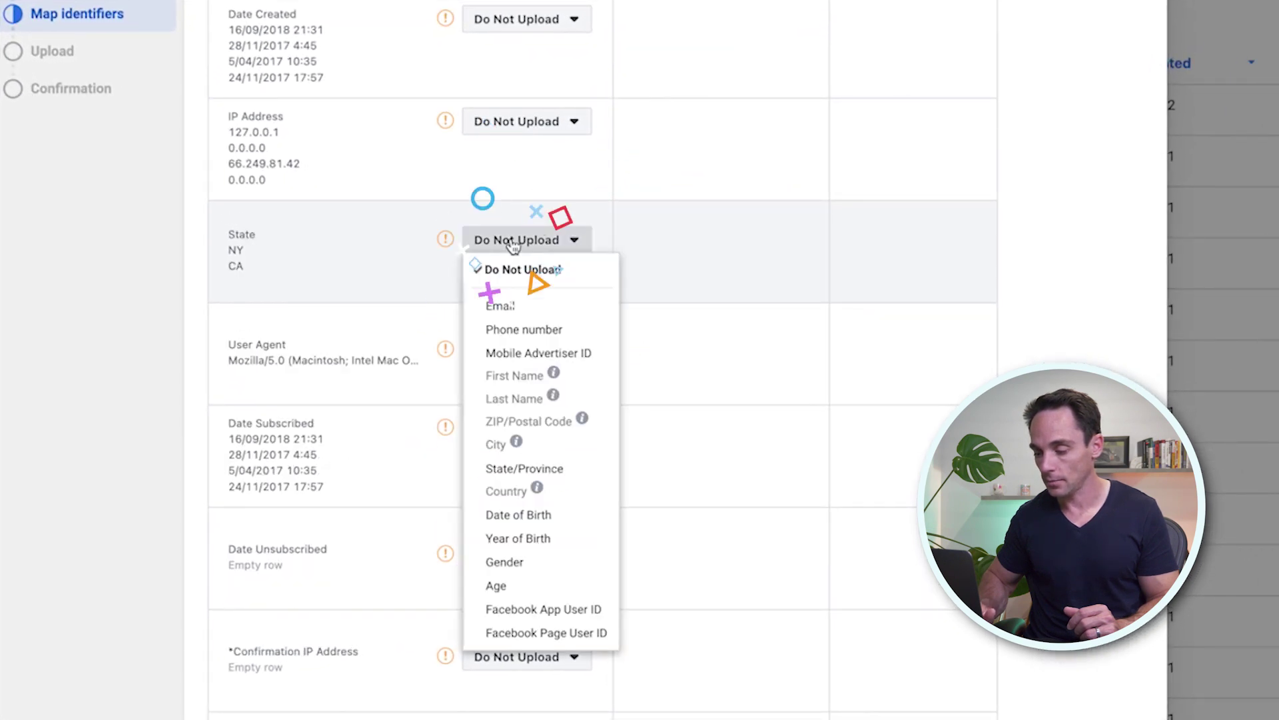
click(517, 470)
scroll(567, 353, down, 4)
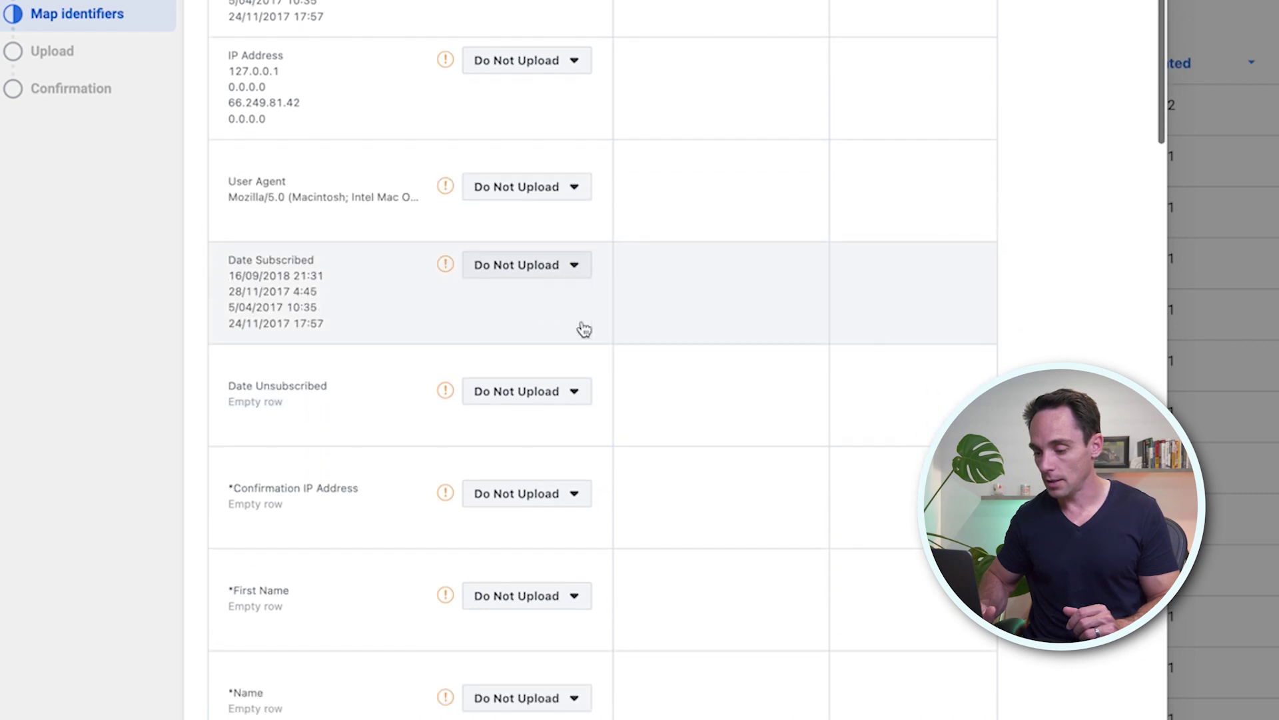
scroll(582, 329, down, 10)
scroll(582, 328, up, 13)
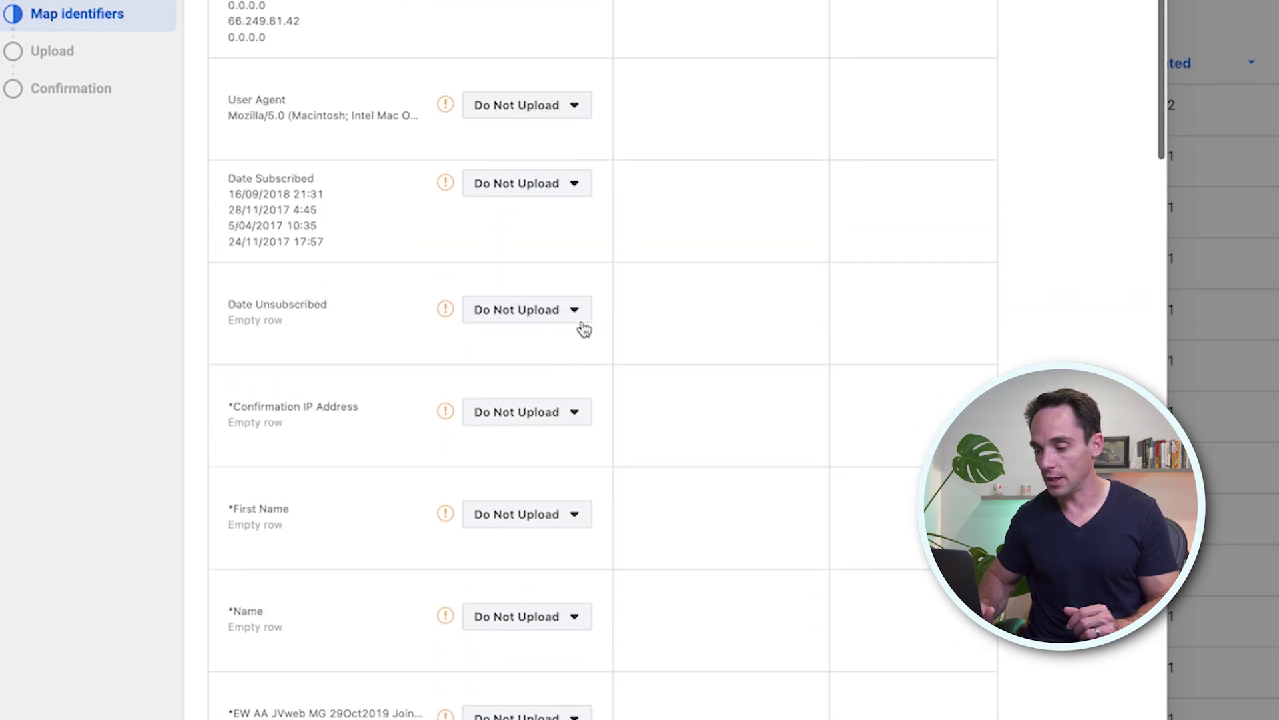
click(547, 198)
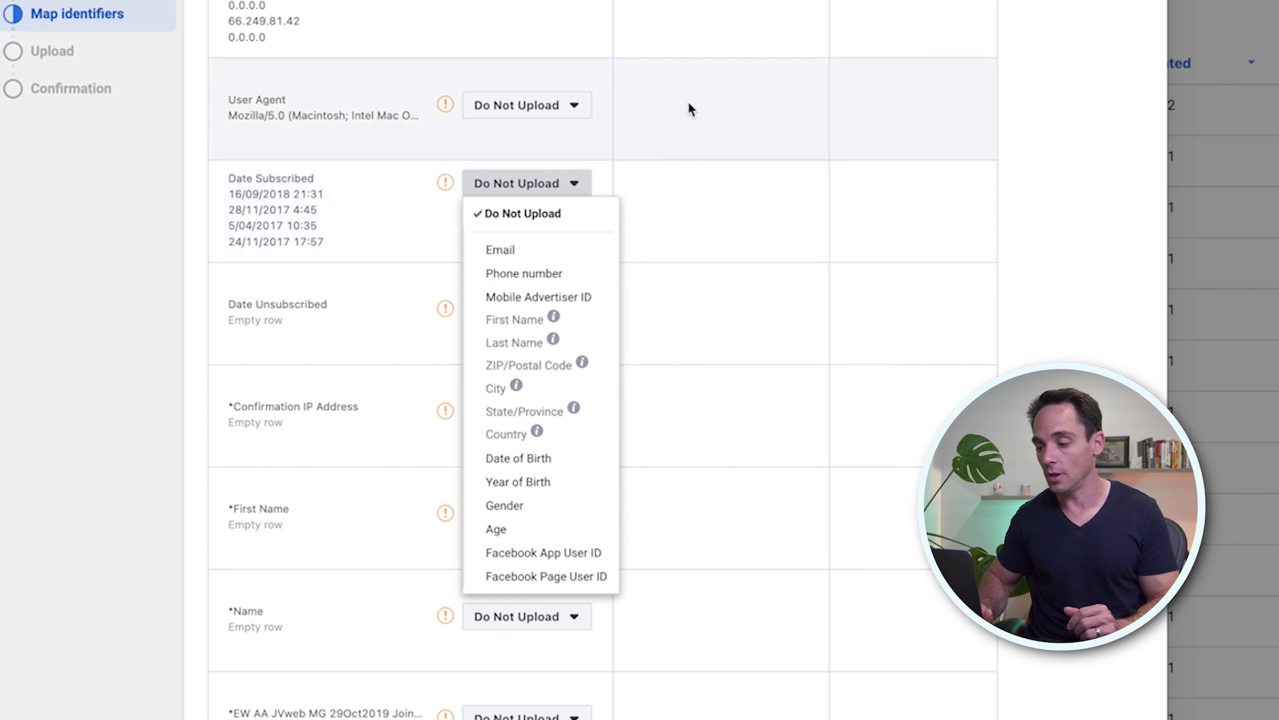
click(689, 105)
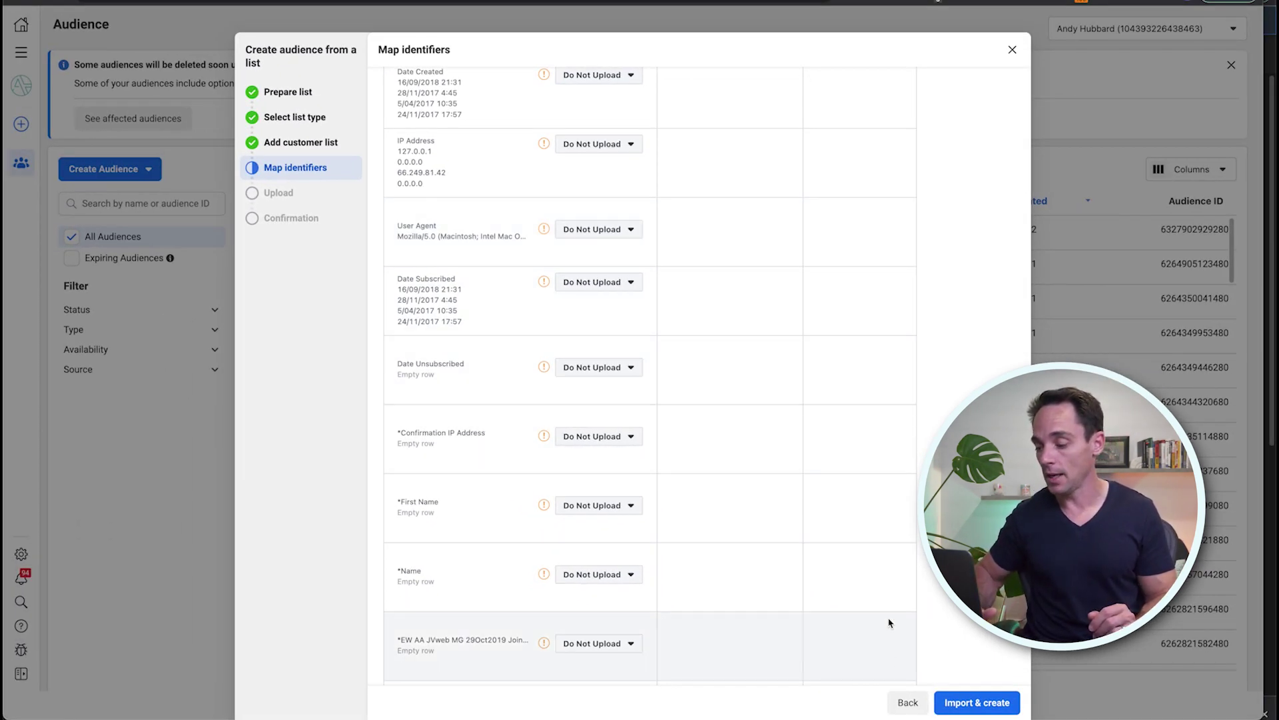
Step: Import the mapped list to create the Customer List Example.csv audience
click(970, 704)
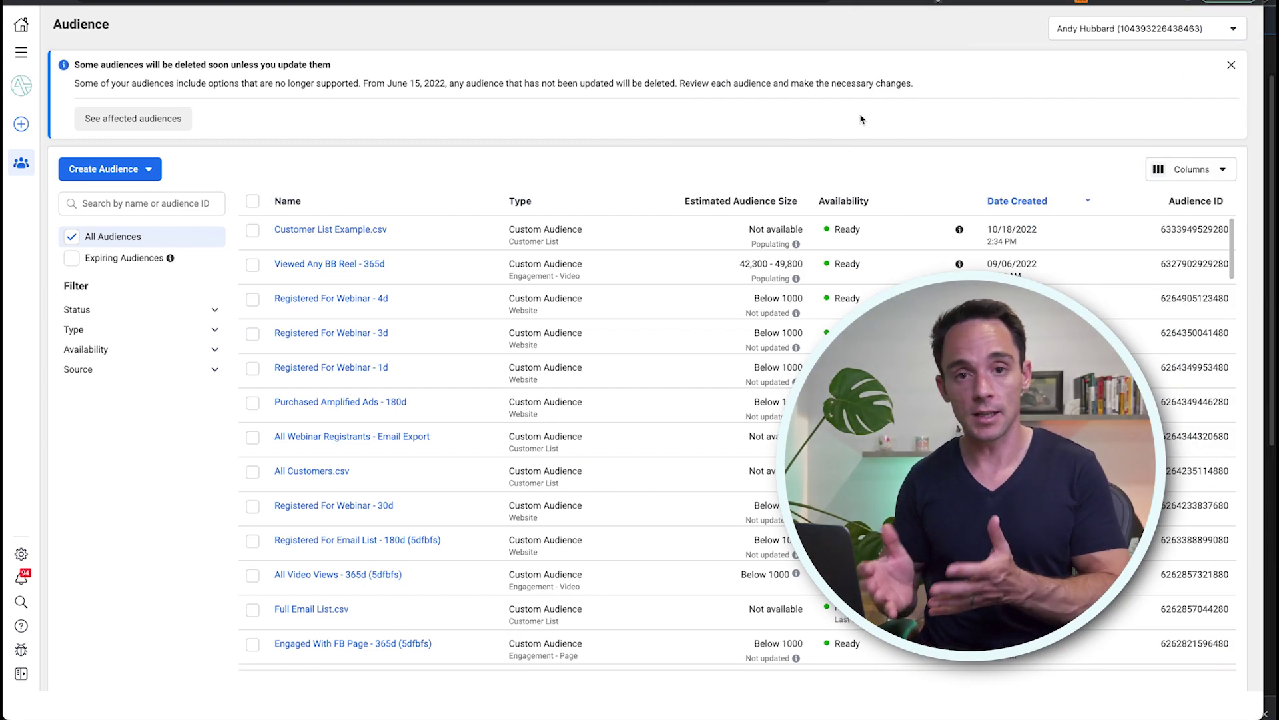
Step: Start a Lookalike Audience sourced from Customer List Example.csv
click(109, 172)
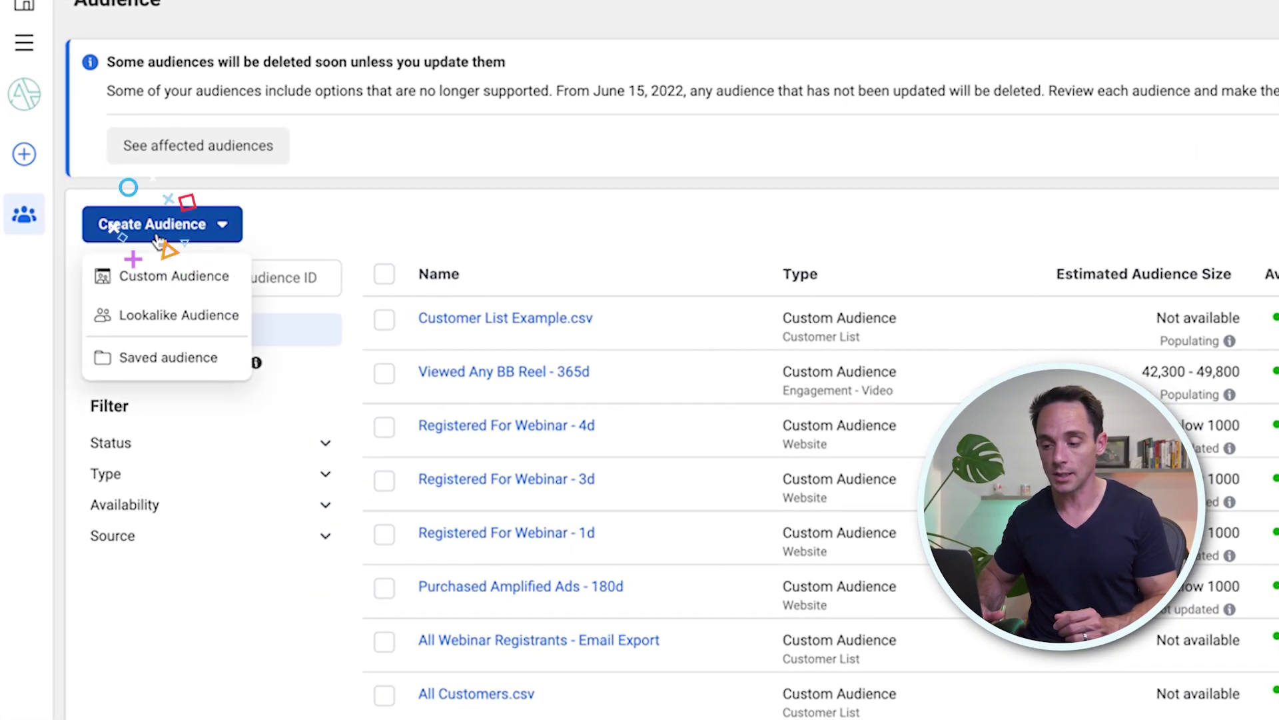
click(146, 308)
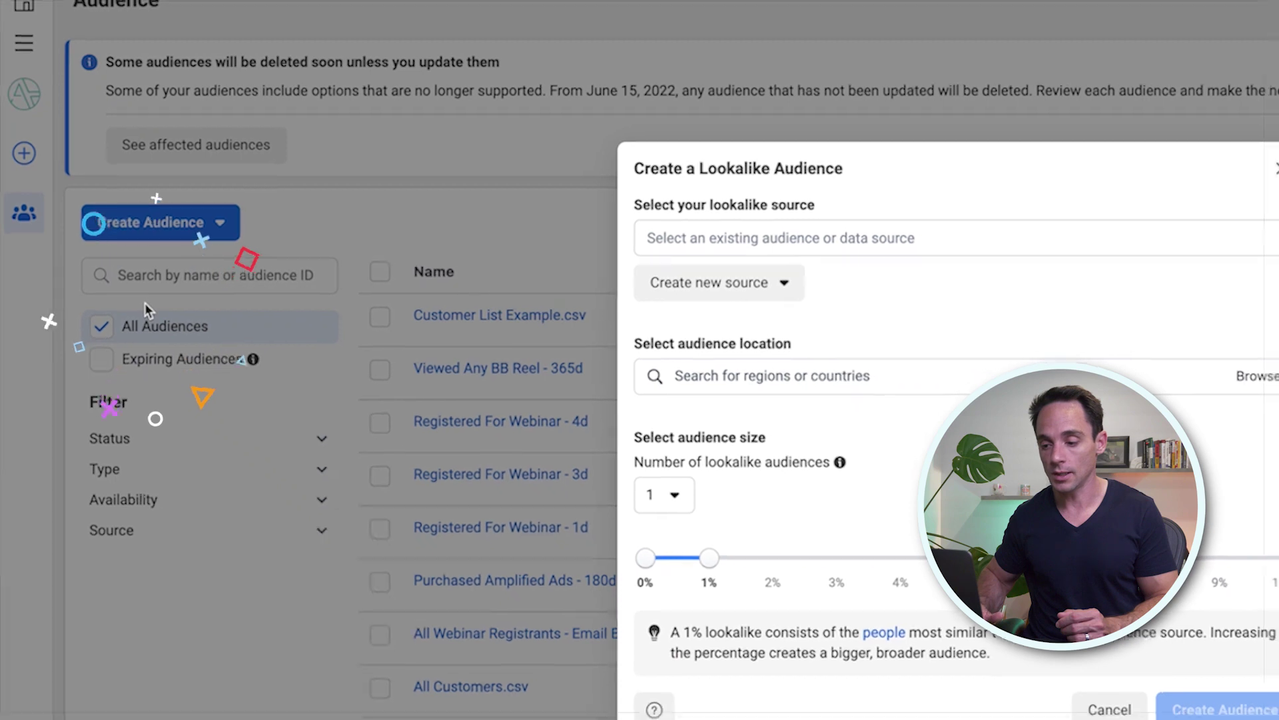
click(880, 238)
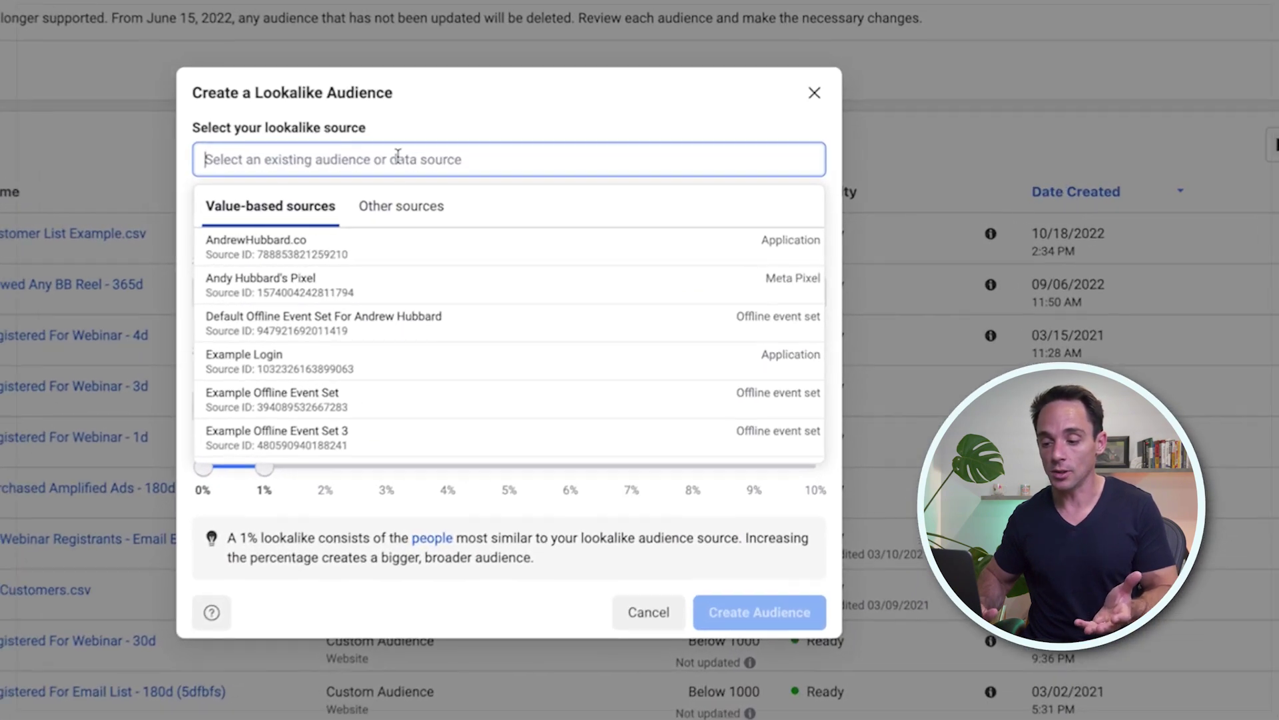
text(cu)
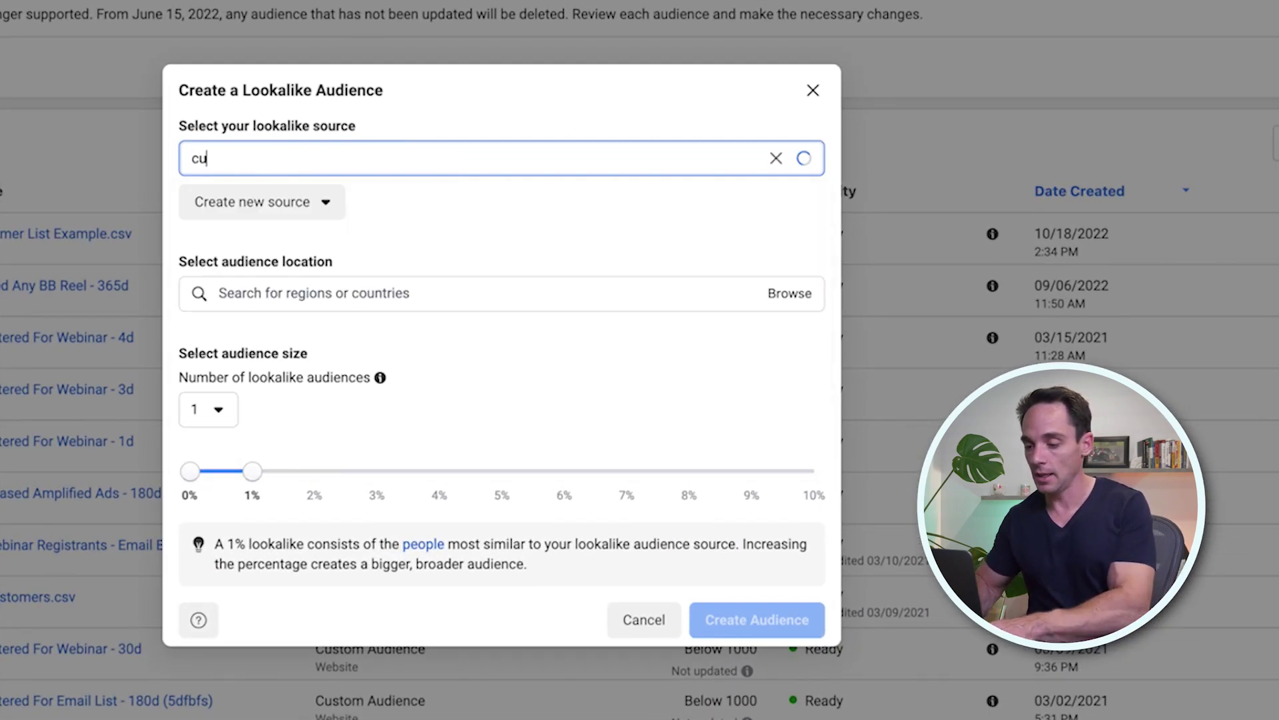
text(stomet li)
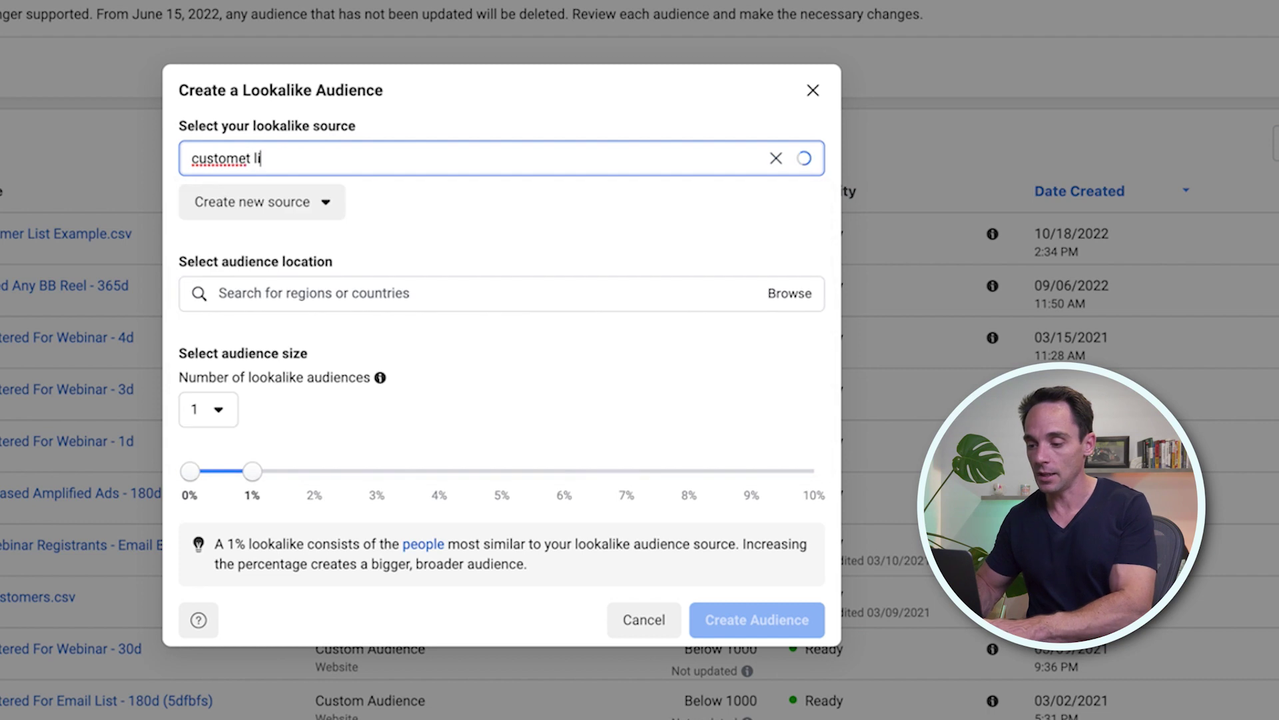
key(BackSpace)
key(BackSpace)
key(BackSpace)
key(BackSpace)
text(r list exampl)
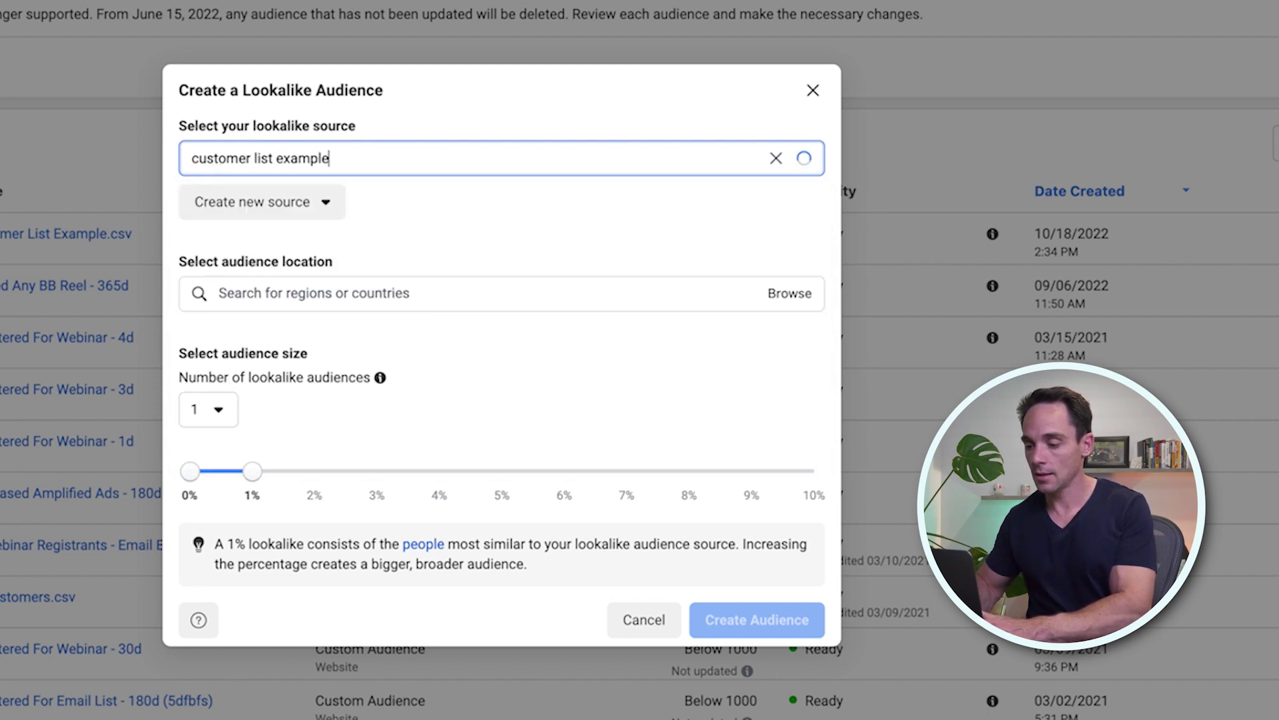
text(e)
click(333, 244)
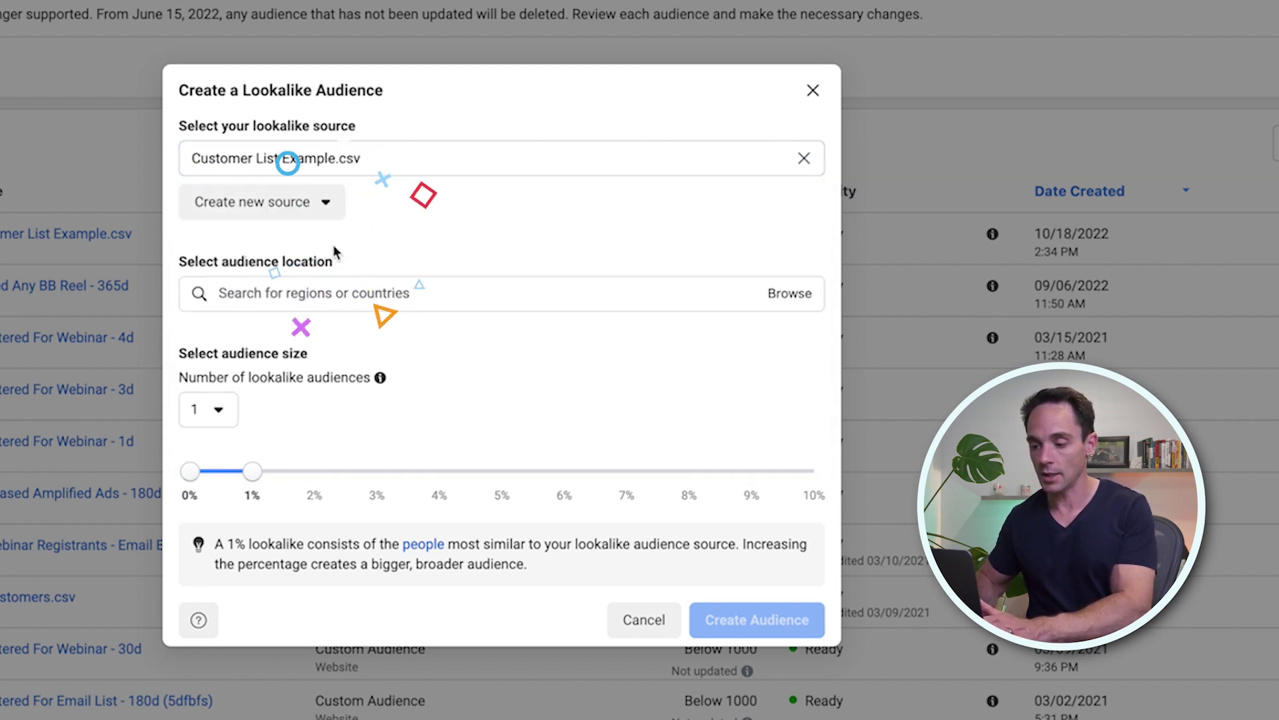
click(316, 293)
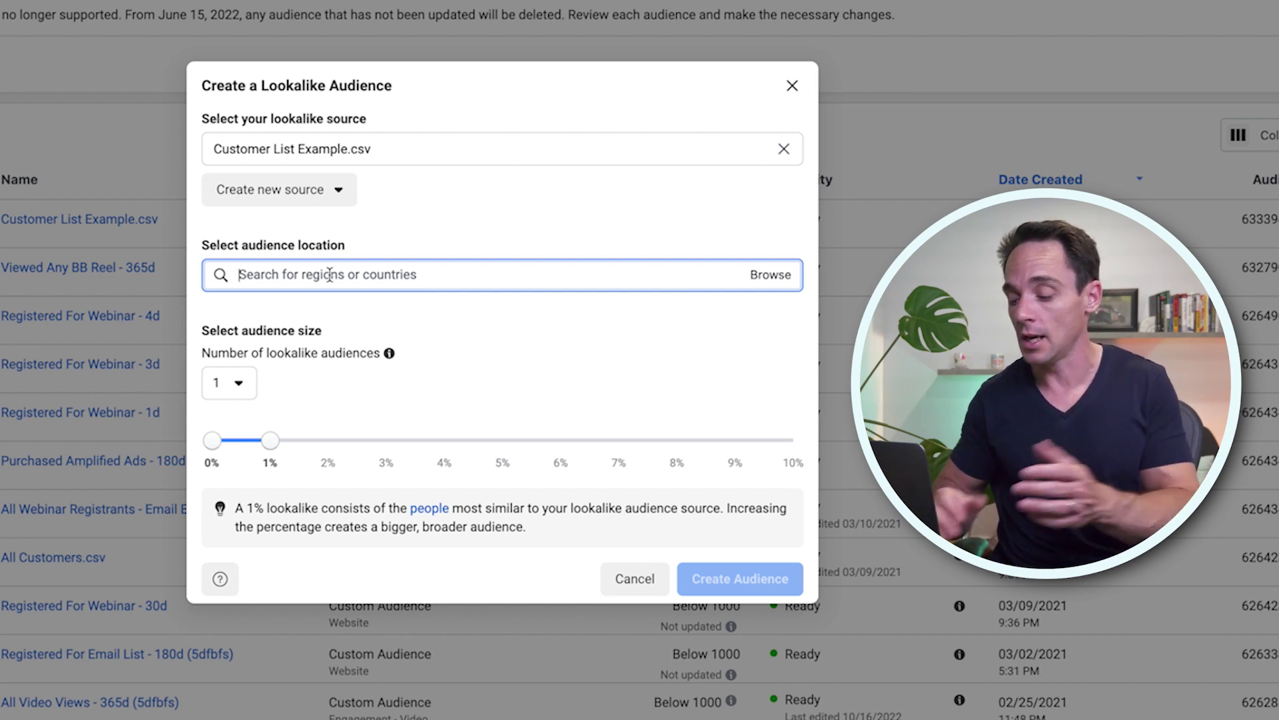
Step: Add United States and Canada as the lookalike audience's locations
text(united)
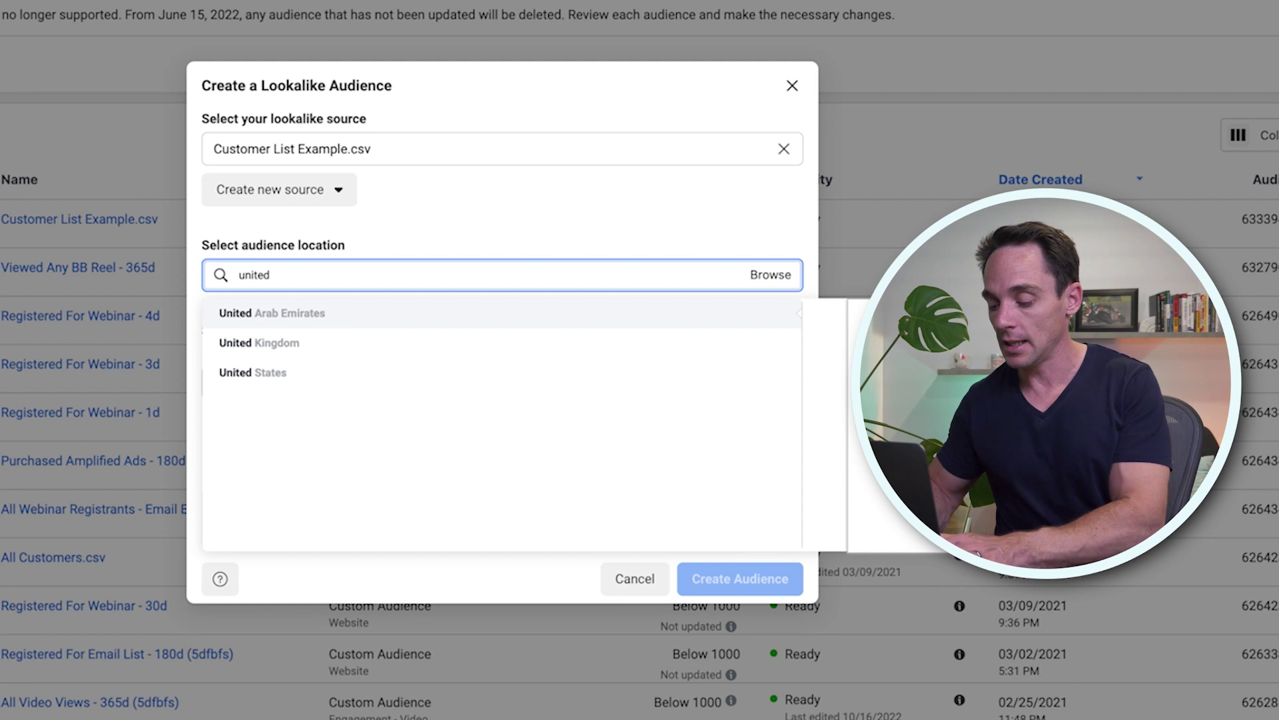
text( stated)
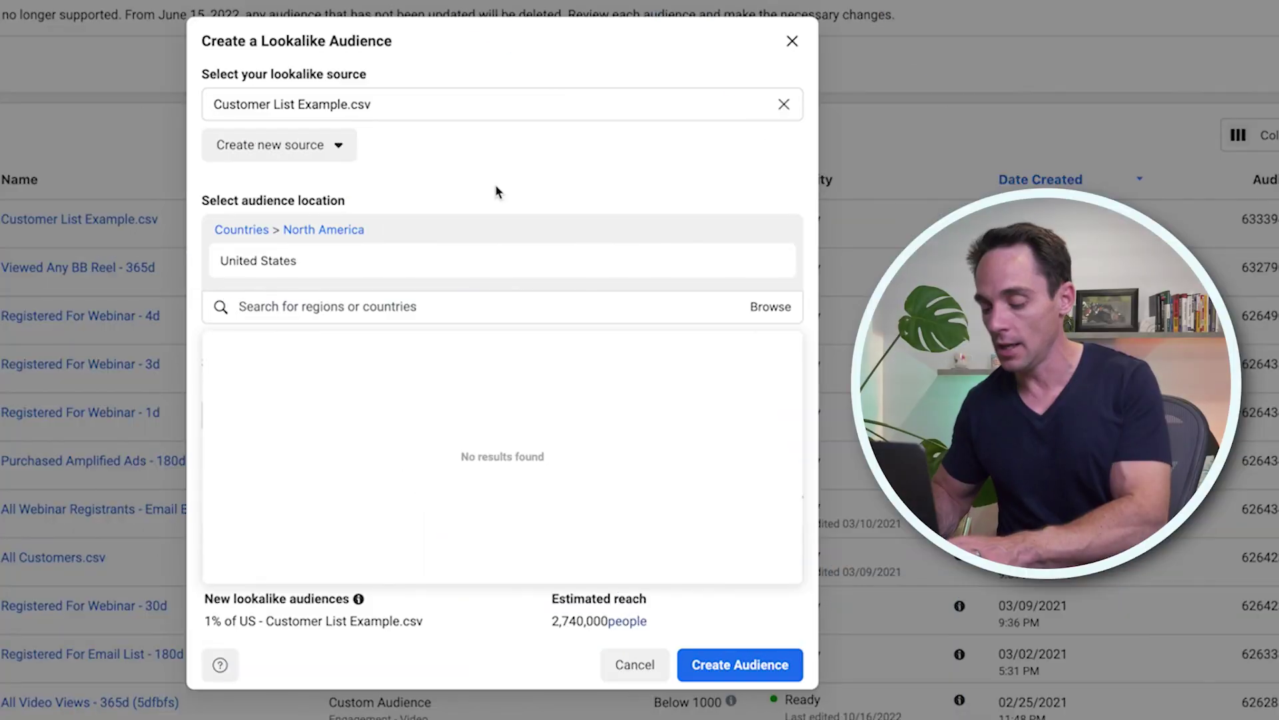
text(Canada)
click(408, 342)
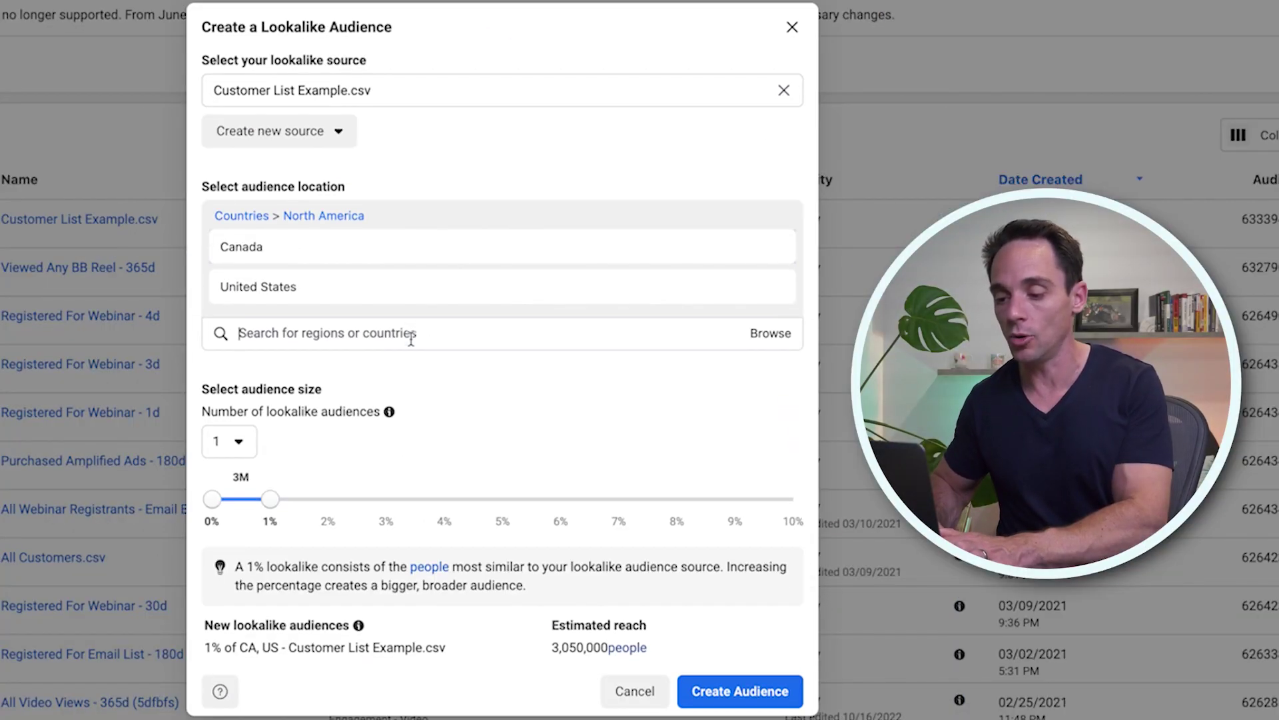
click(604, 143)
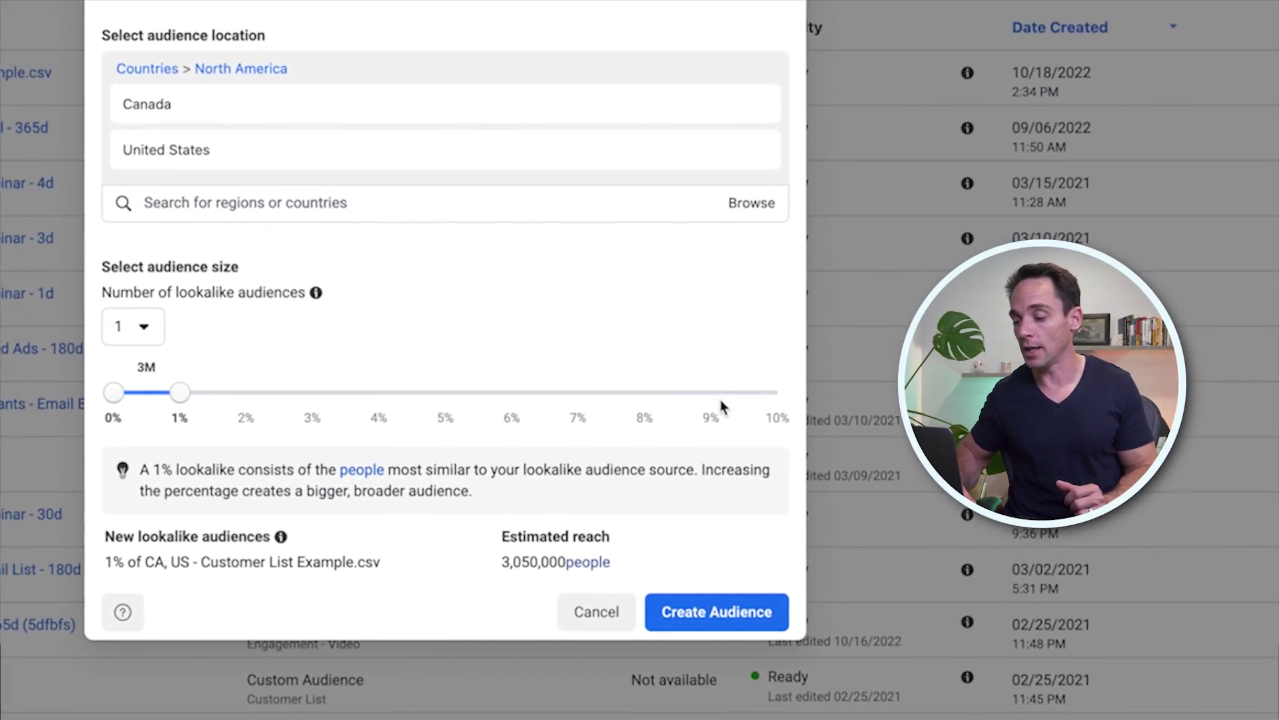
drag(183, 402, 701, 400)
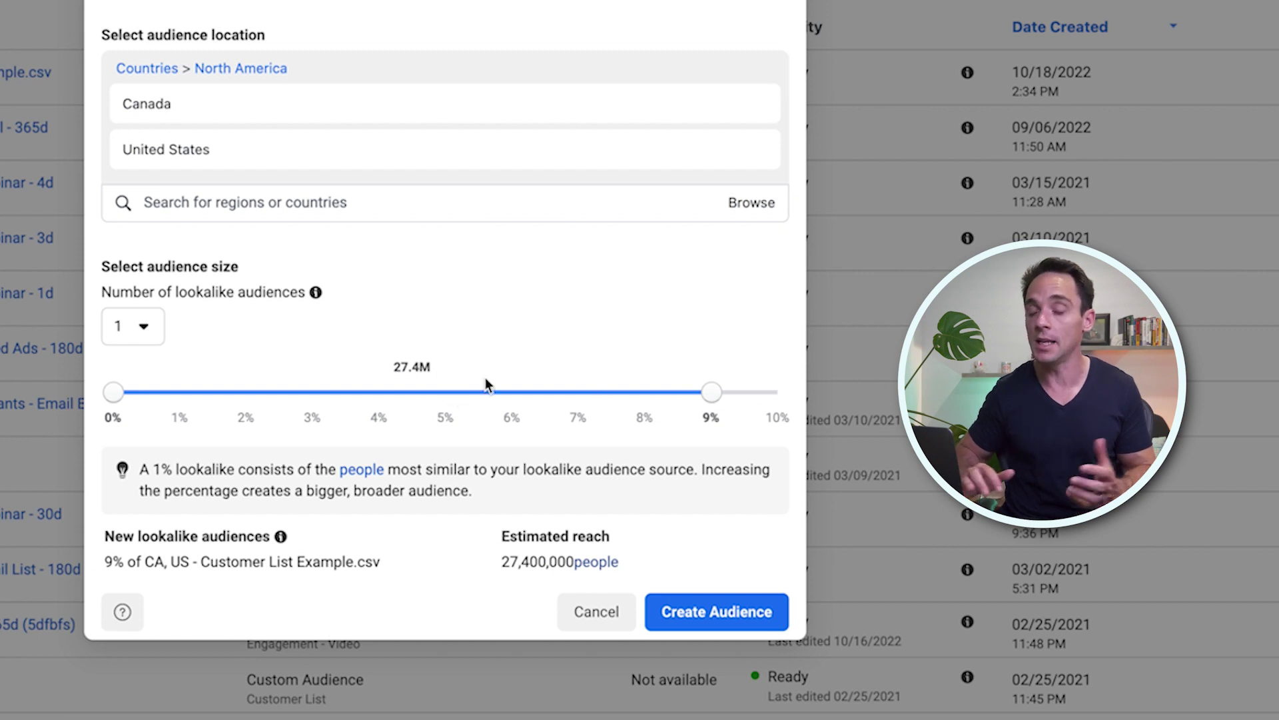
mouse_move(719, 405)
mouse_down()
mouse_move(180, 399)
mouse_move(711, 393)
mouse_up()
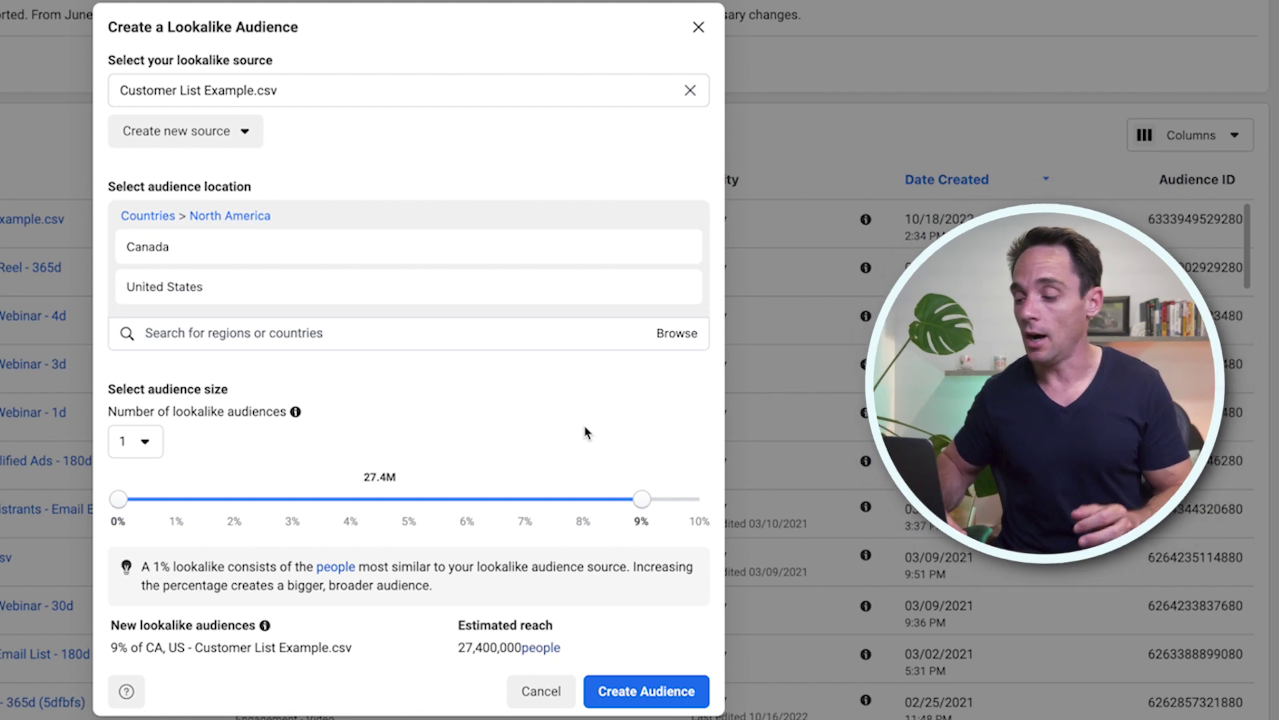
drag(642, 498, 176, 499)
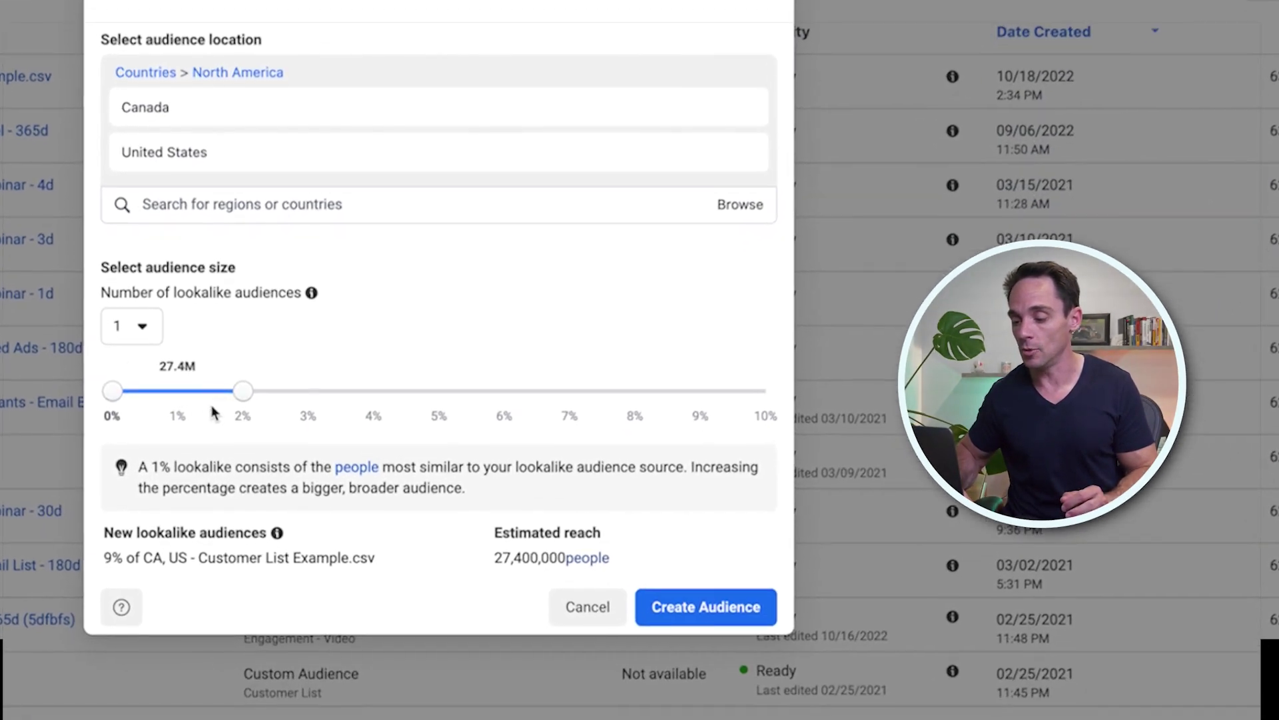
drag(198, 389, 300, 375)
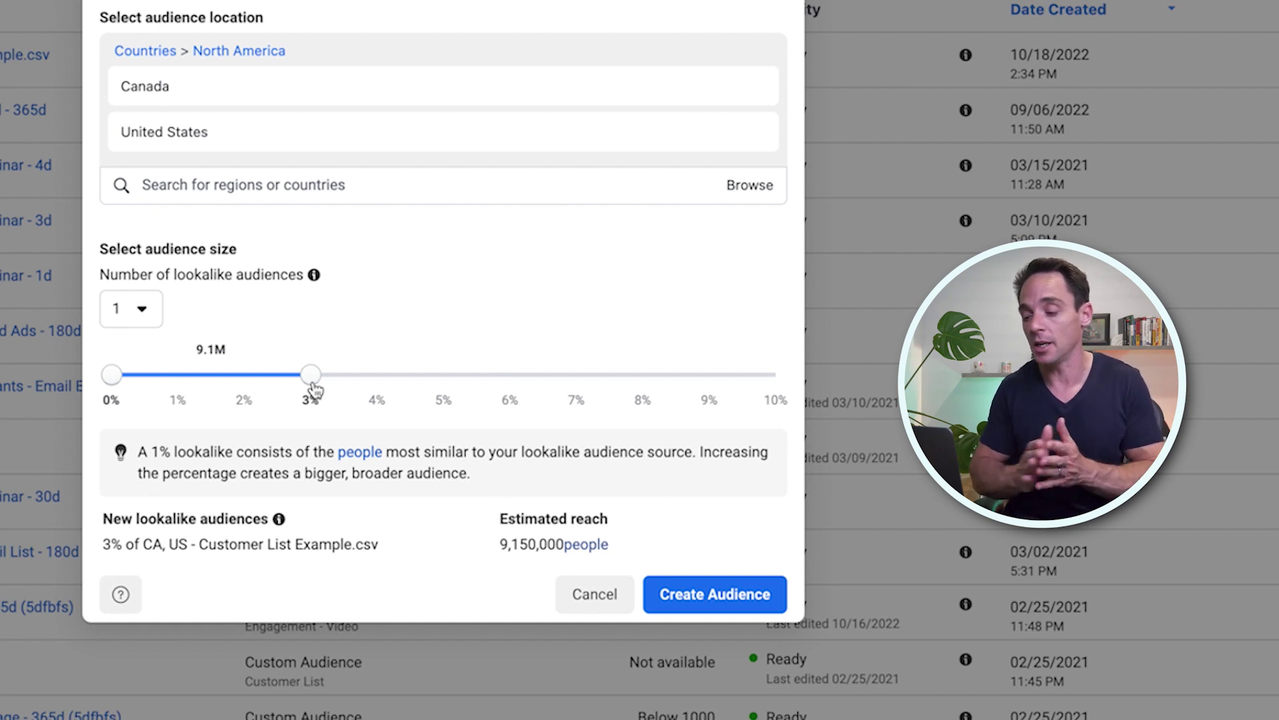
drag(314, 385, 195, 376)
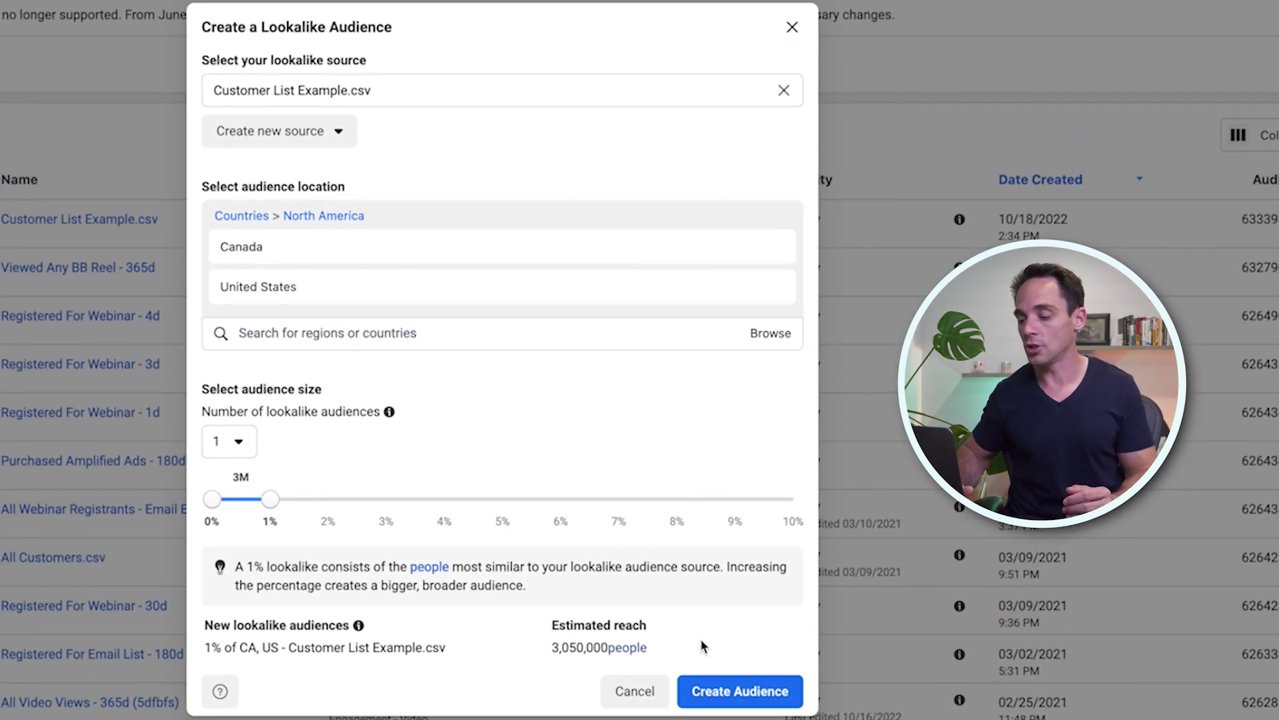
click(733, 691)
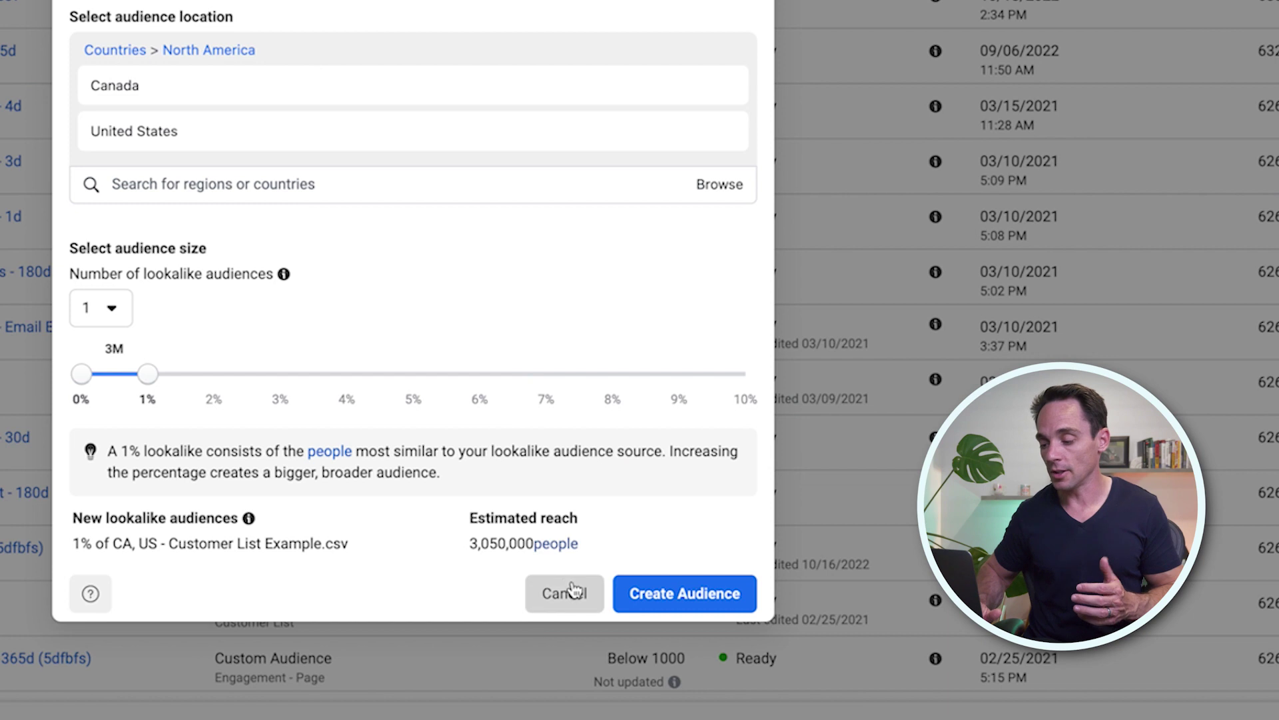
Step: Close the lookalike confirmation to get back to the Audiences list
click(571, 589)
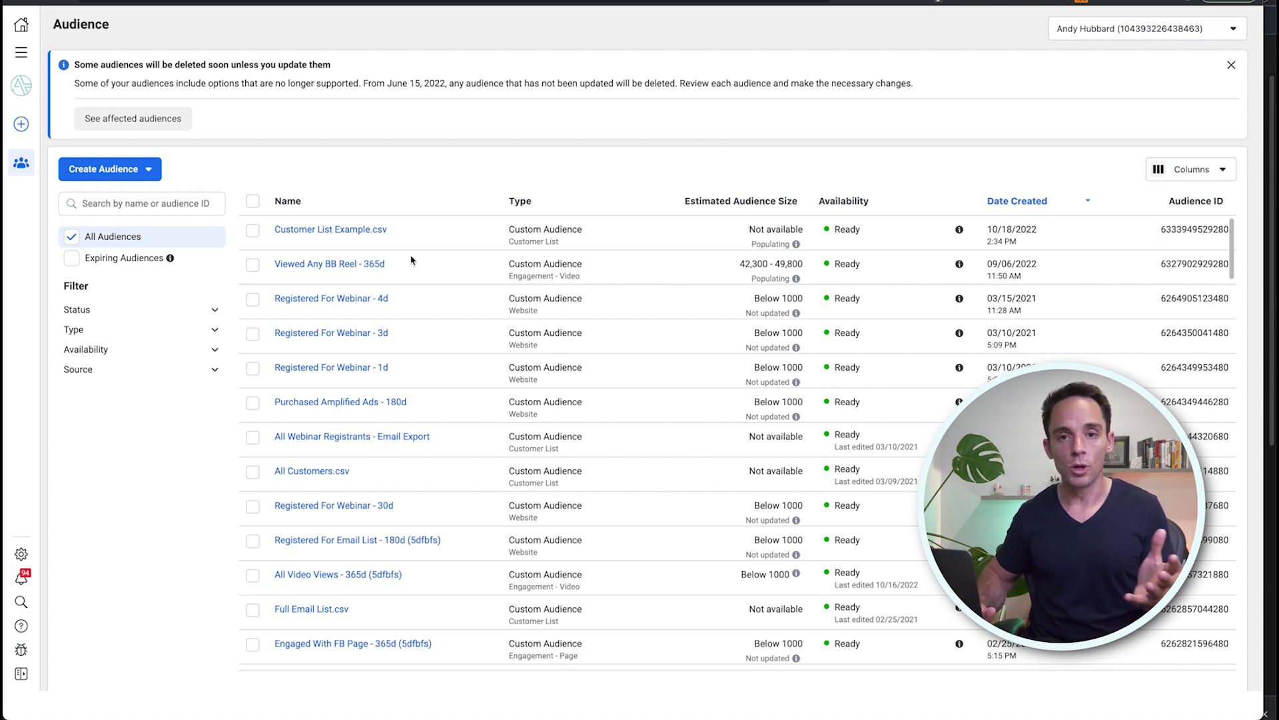
Step: Filter the Audiences list by the Lookalike Audience type
scroll(410, 258, down, 10)
scroll(410, 258, up, 10)
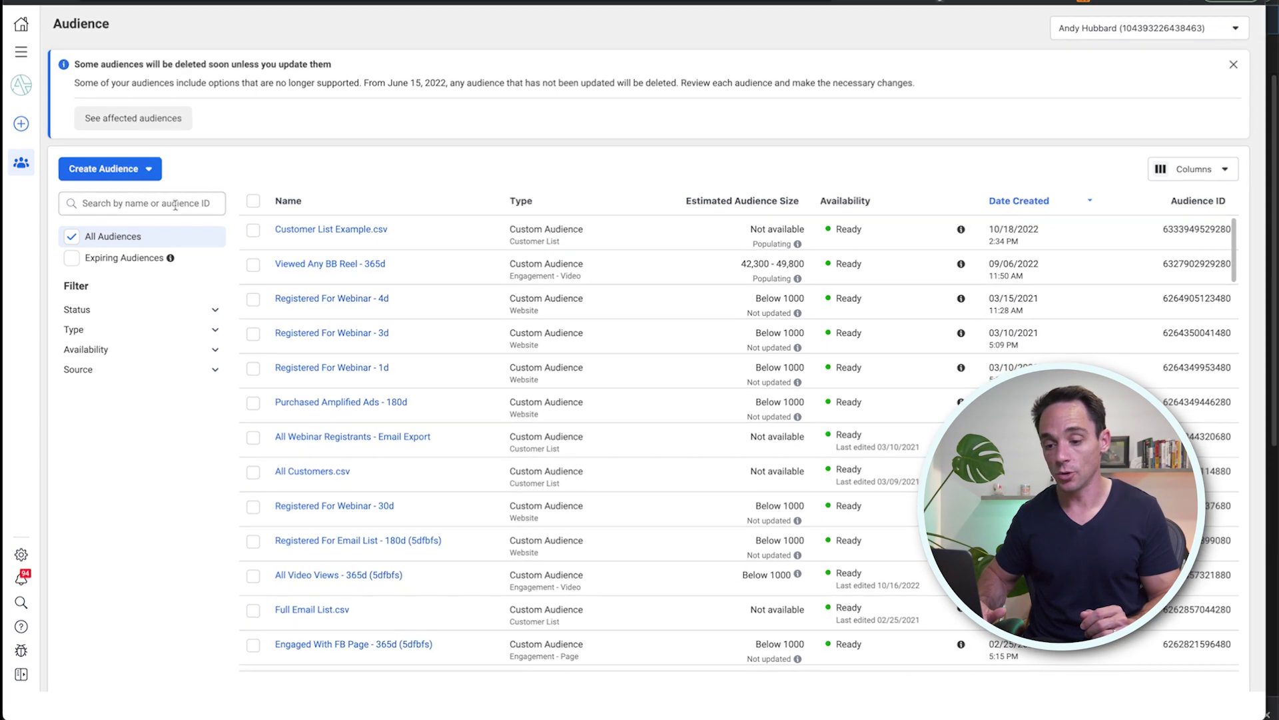
click(83, 335)
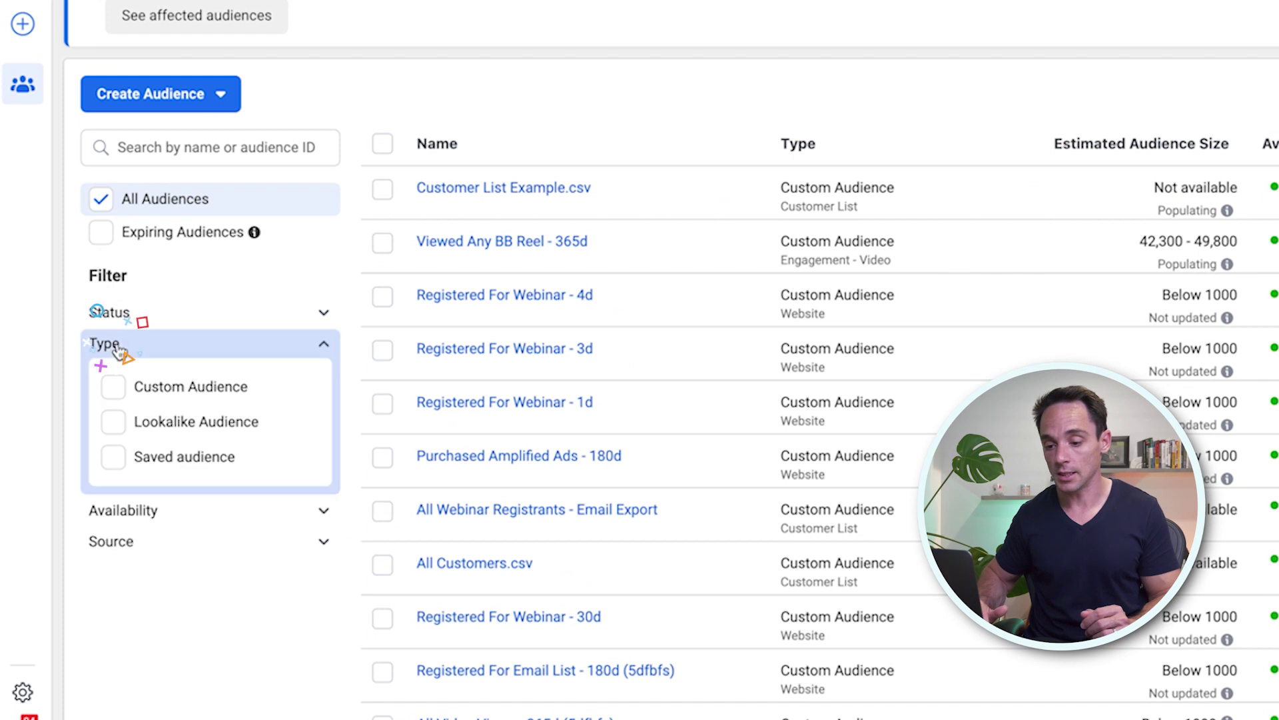
click(114, 421)
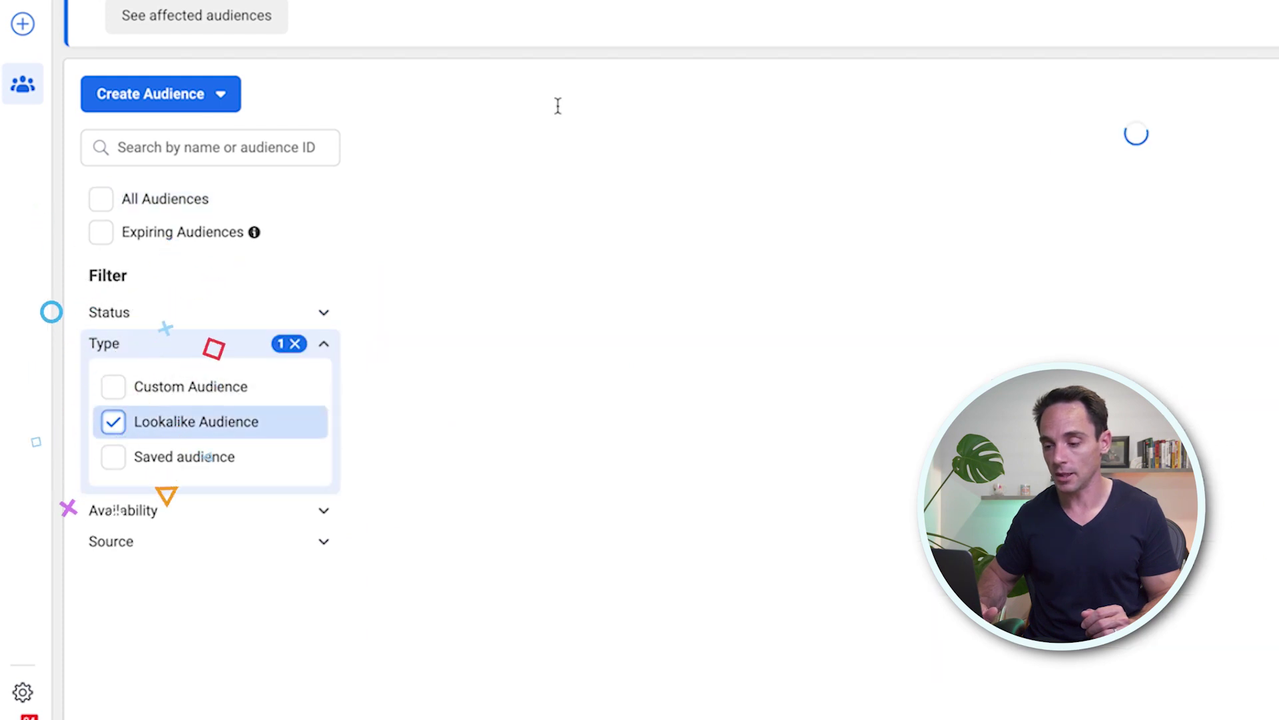
Step: Review the Full Email List lookalike's summary panel, then close it
scroll(600, 67, down, 2)
mouse_move(537, 62)
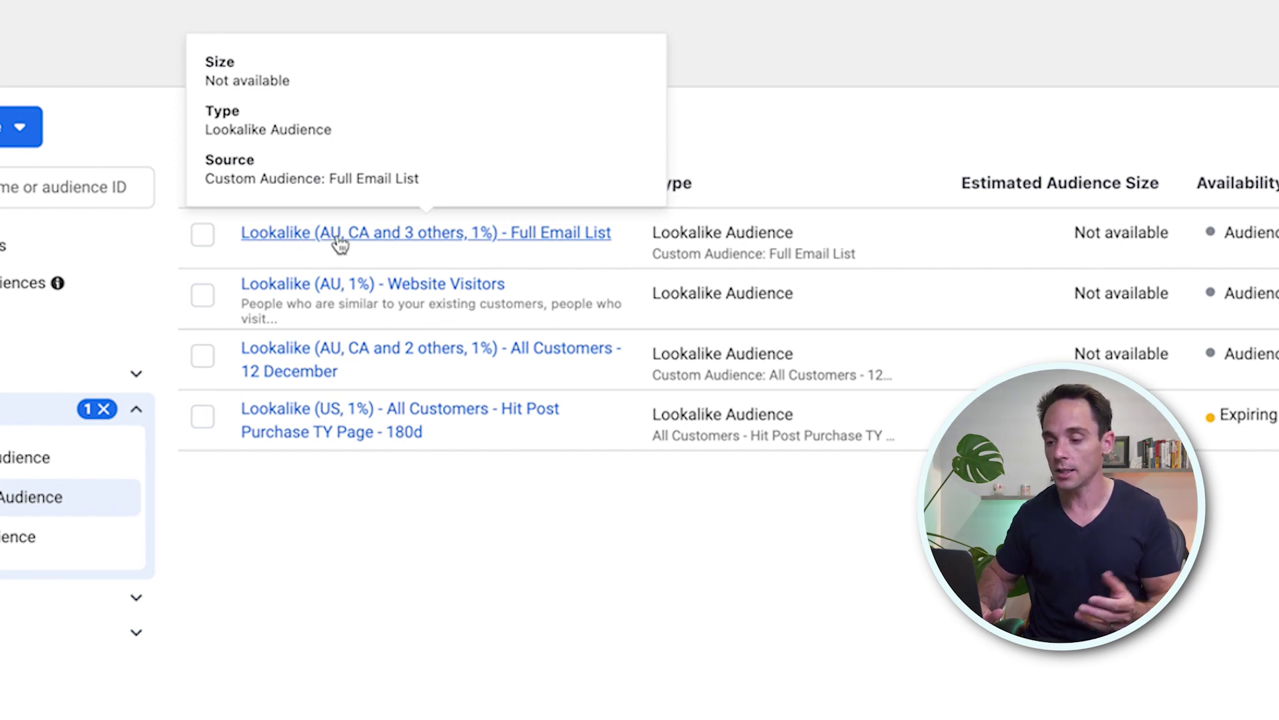
click(371, 239)
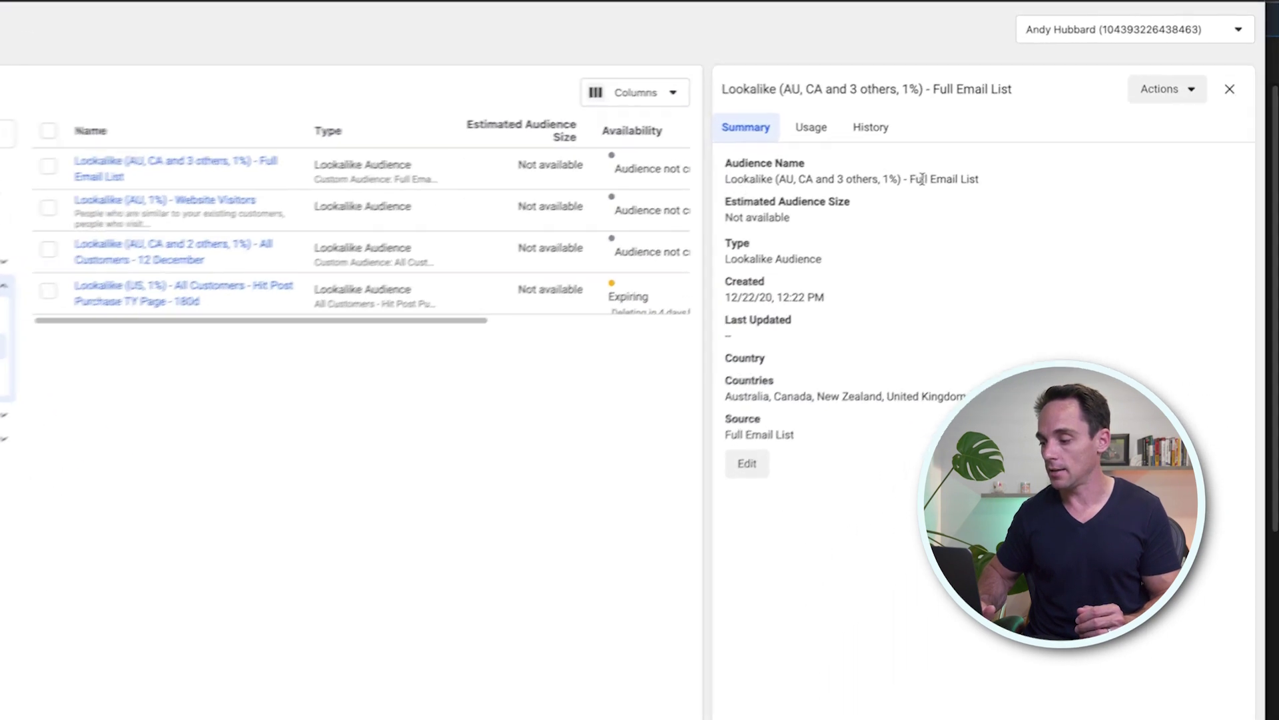
drag(901, 395, 1015, 397)
click(1020, 403)
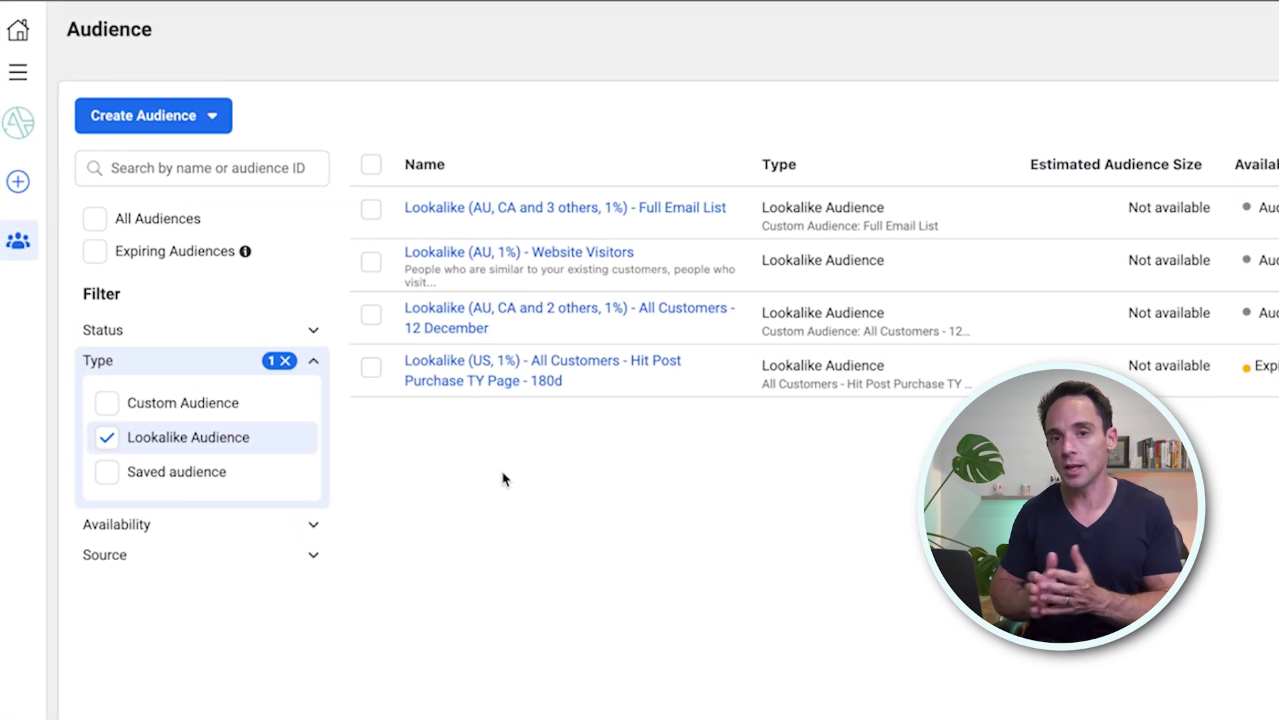
click(194, 115)
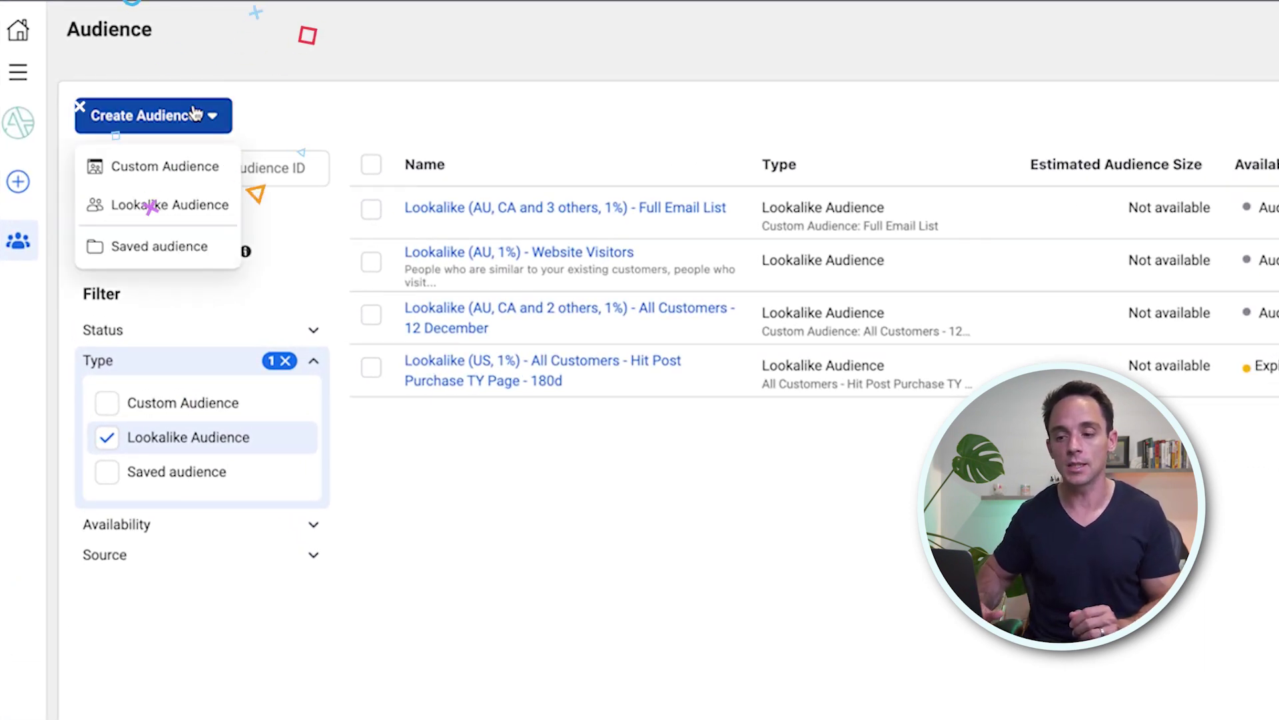
Step: Set up a Website custom audience for all visitors with 180-day retention
click(171, 165)
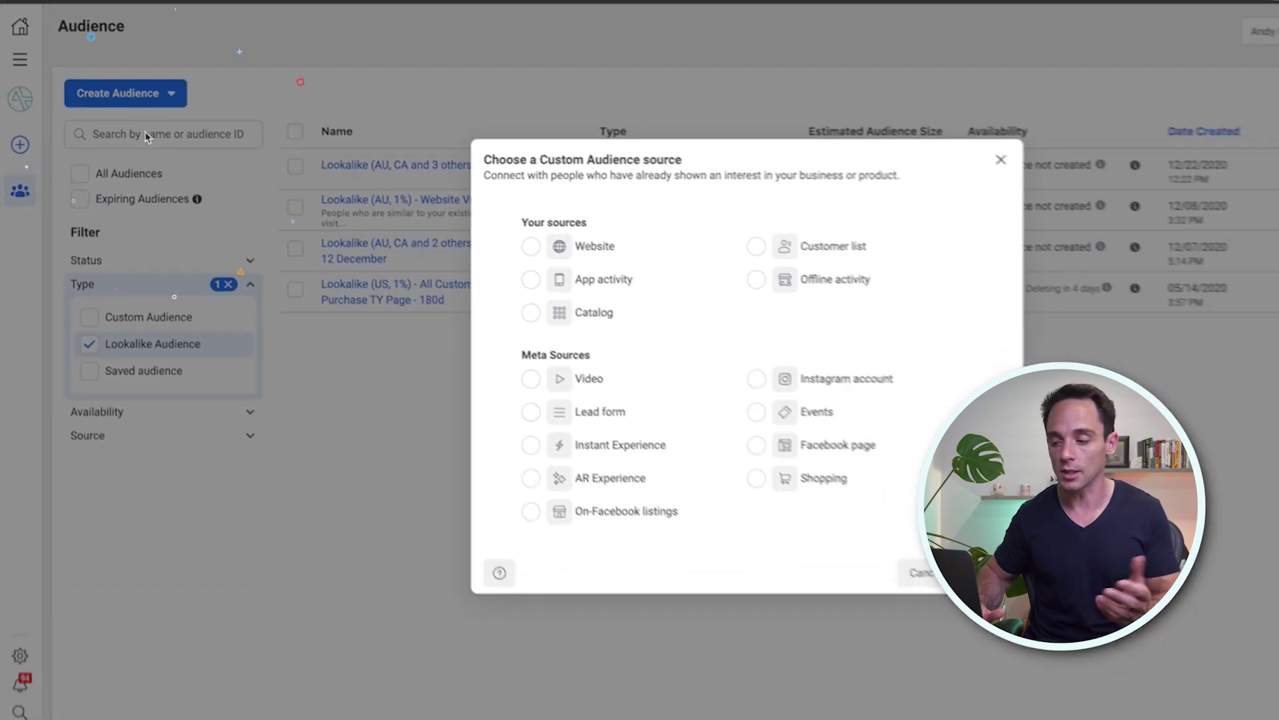
click(460, 209)
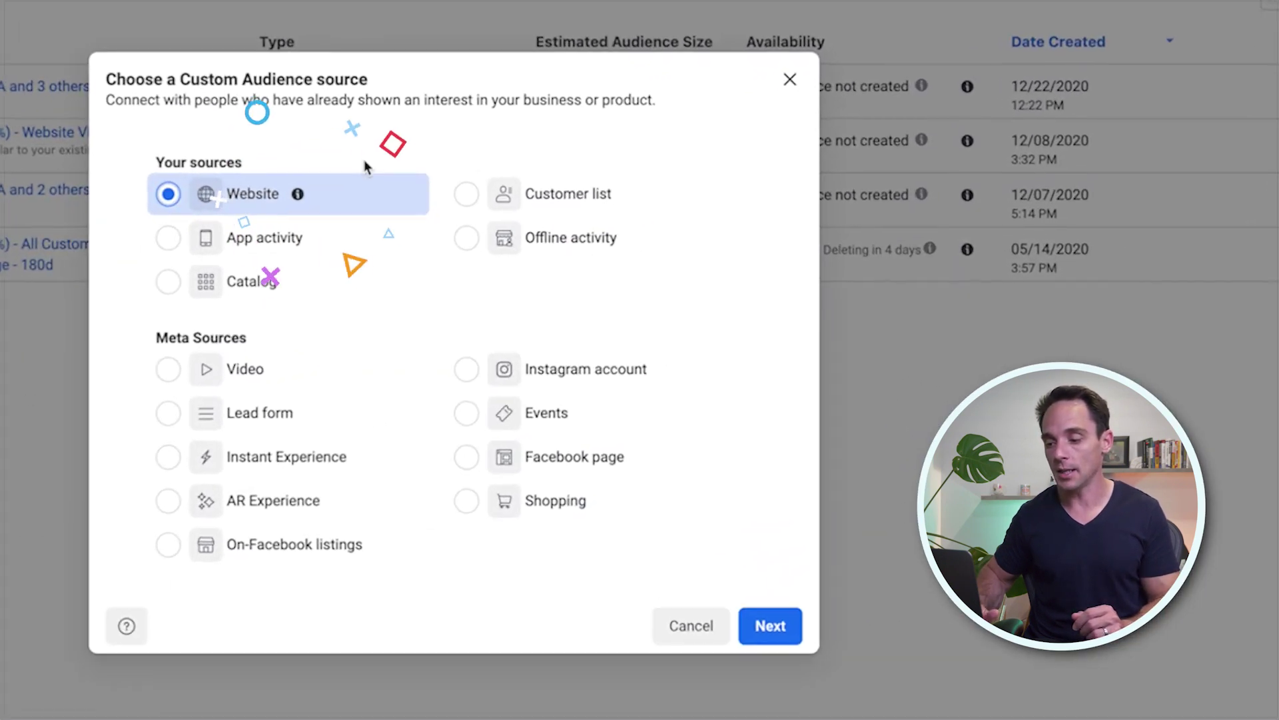
click(770, 627)
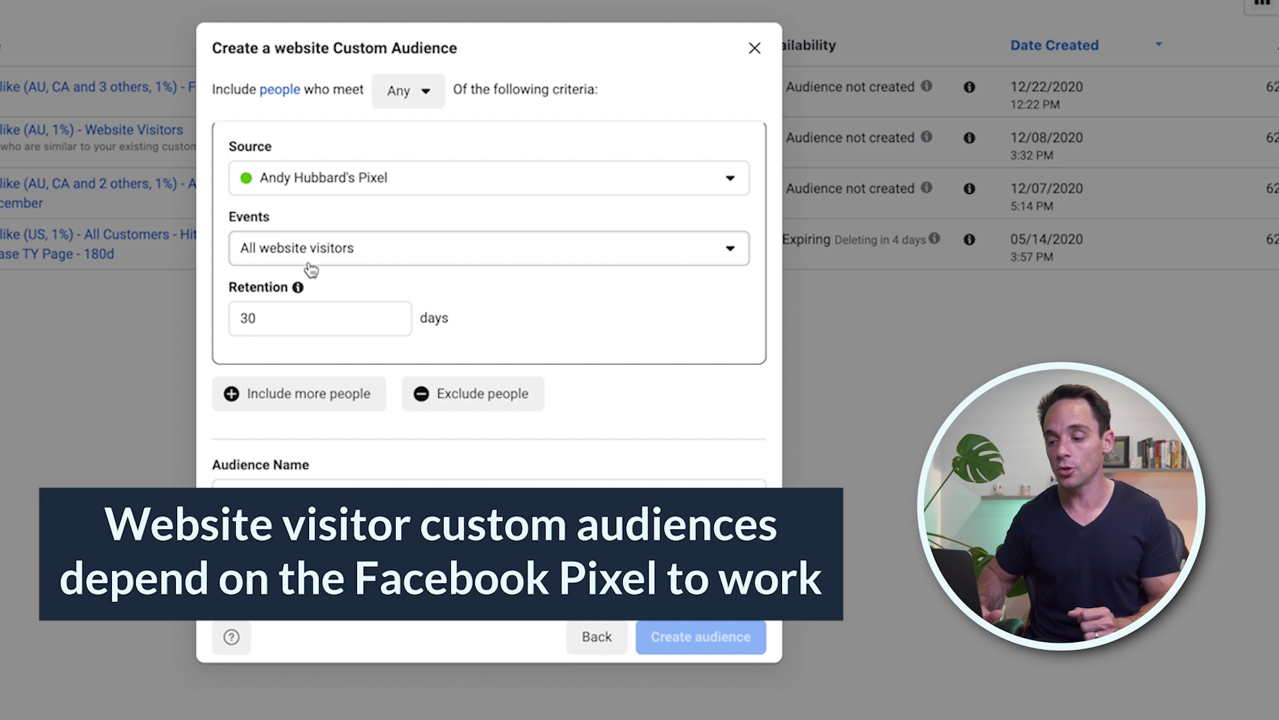
double_click(293, 317)
text(180)
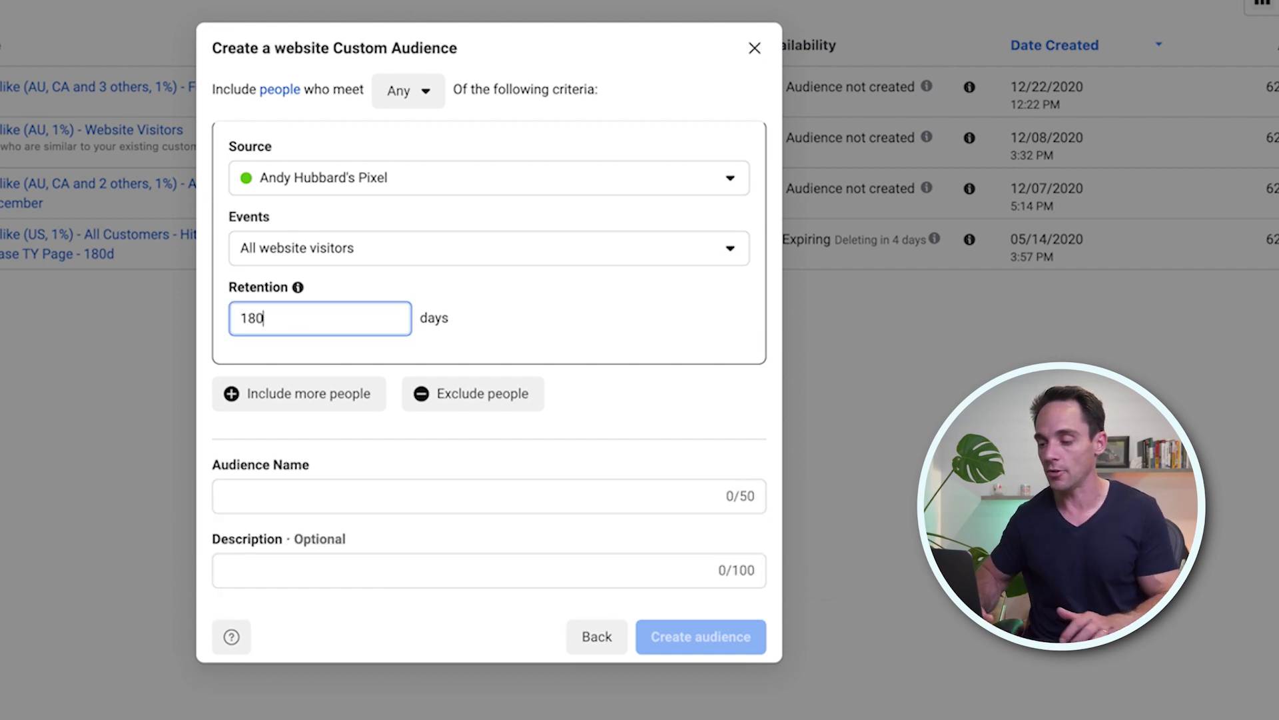
click(529, 296)
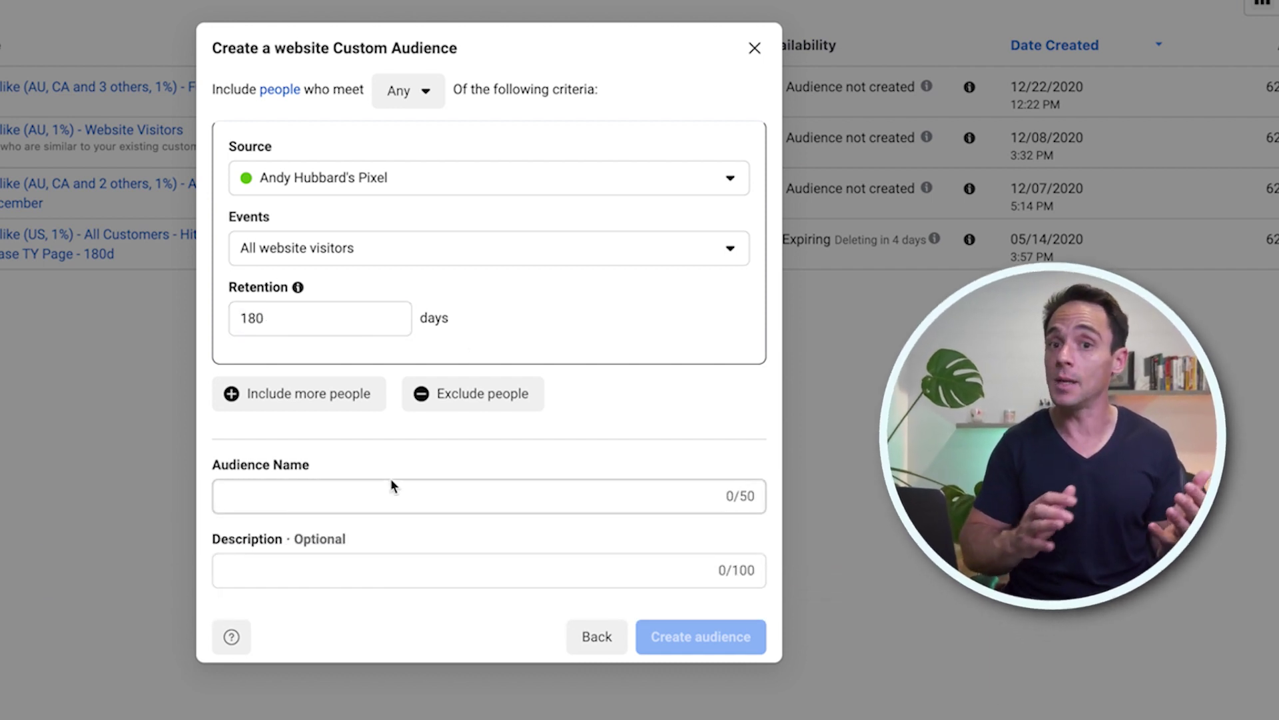